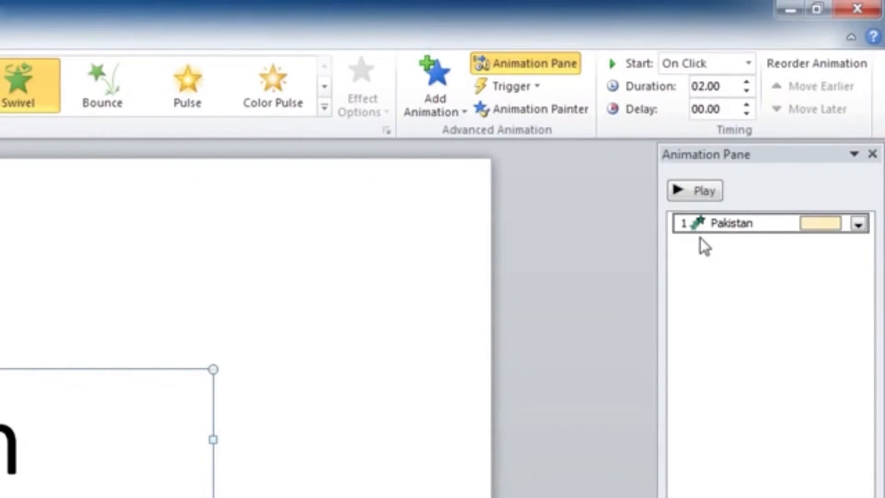
# Step: Remove the Swivel animation from the Pakistan text box and deselect the box
pyautogui.click(859, 225)
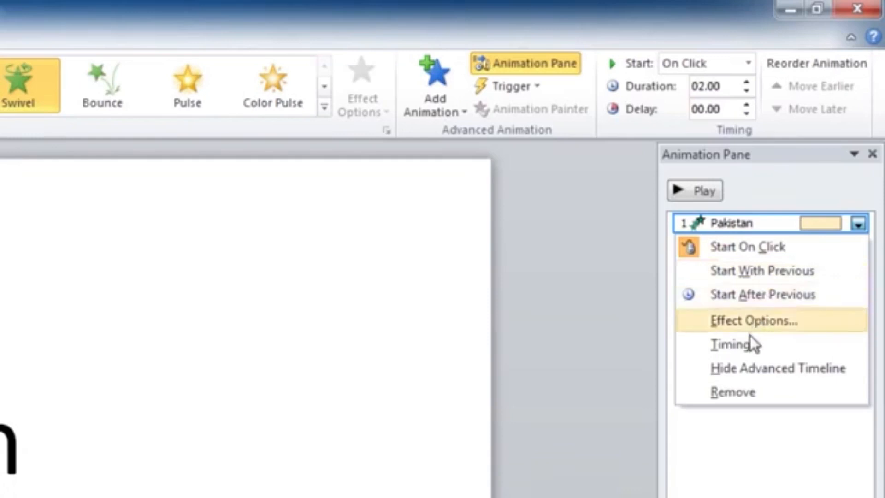
pyautogui.click(740, 383)
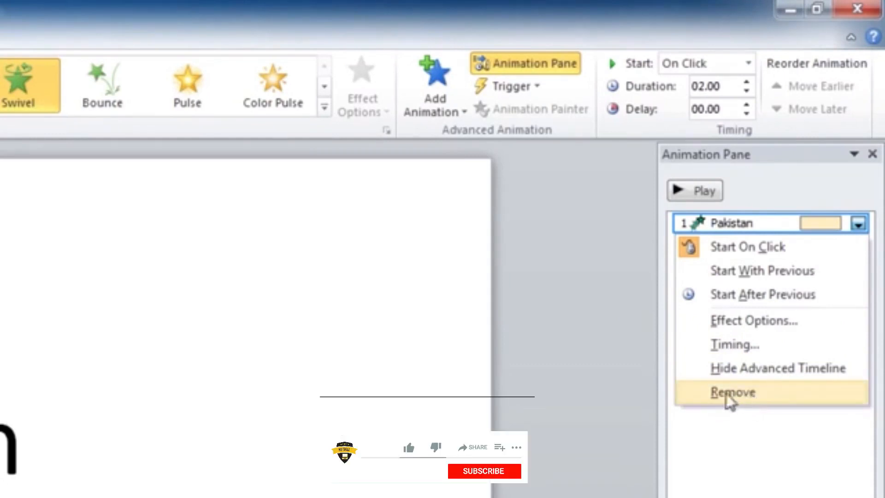
pyautogui.click(728, 392)
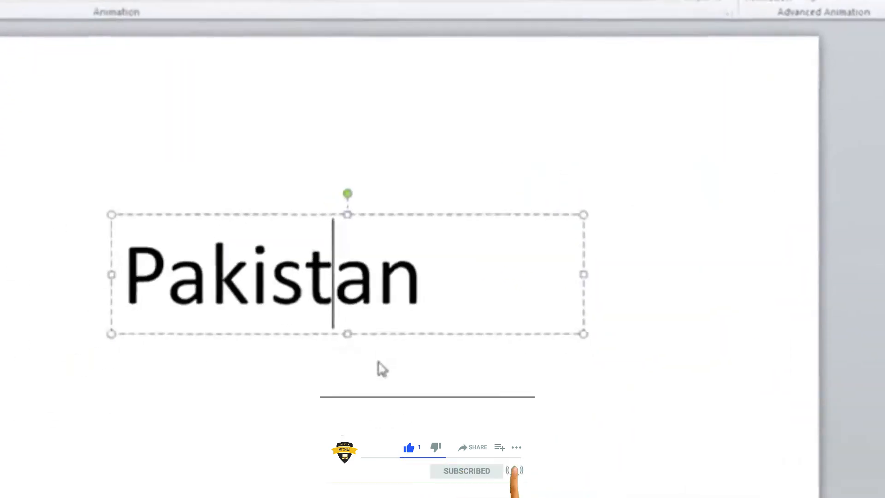
pyautogui.click(378, 362)
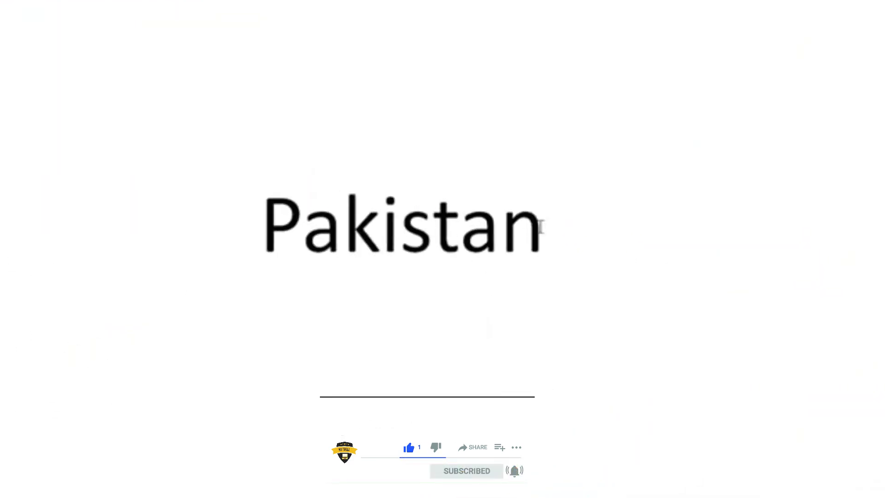
pyautogui.click(470, 283)
pyautogui.click(662, 305)
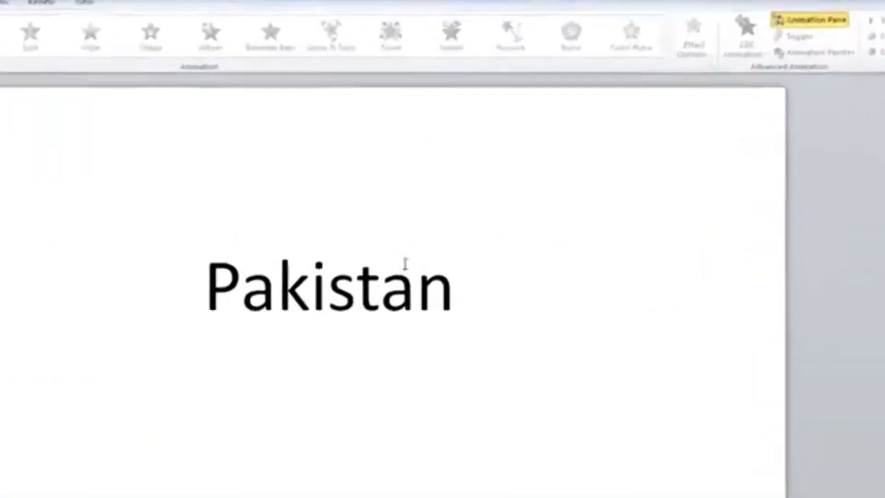
# Step: Select the Pakistan text box and try several animation effects on it, including Color Pulse and Wheel
pyautogui.click(478, 173)
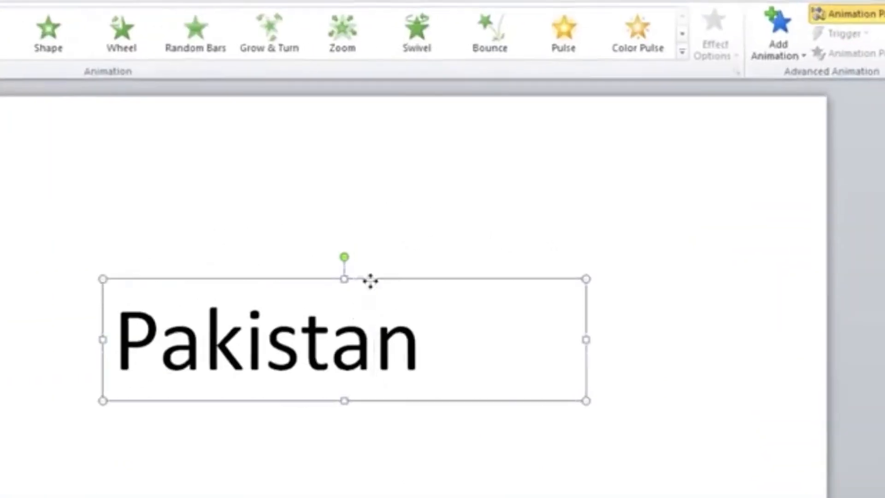
pyautogui.click(568, 55)
pyautogui.click(631, 52)
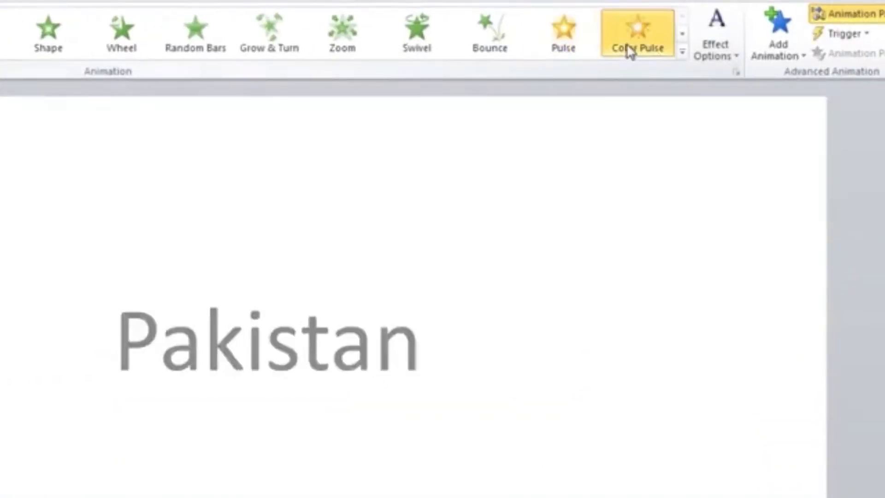
pyautogui.click(199, 48)
pyautogui.click(150, 39)
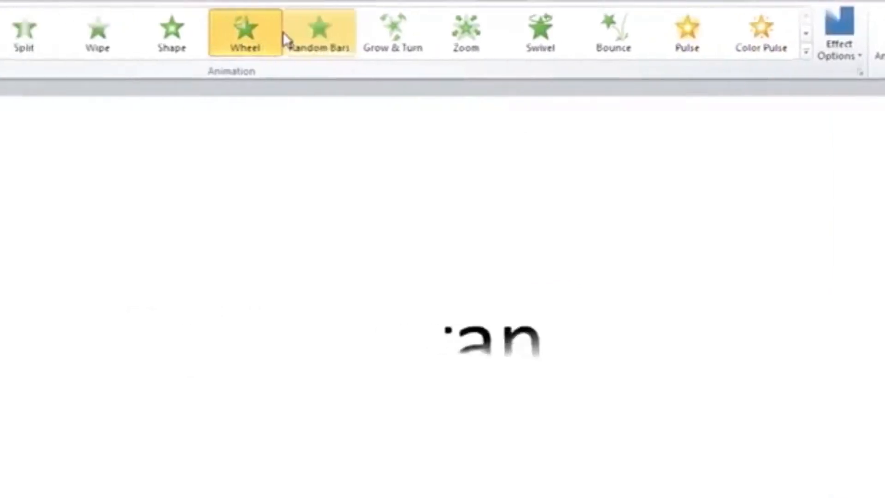
pyautogui.click(129, 36)
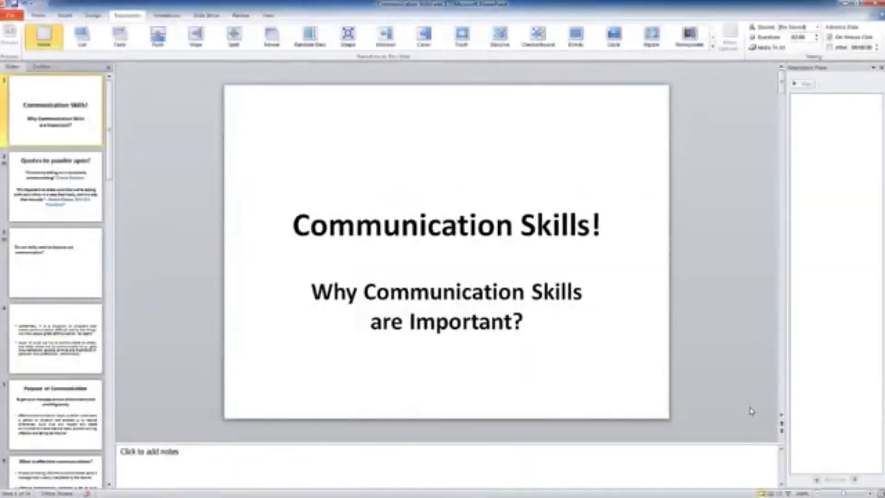
# Step: Run the Communication Skills slide show through its first three slides, go back to the first slide and exit
pyautogui.press('F5')
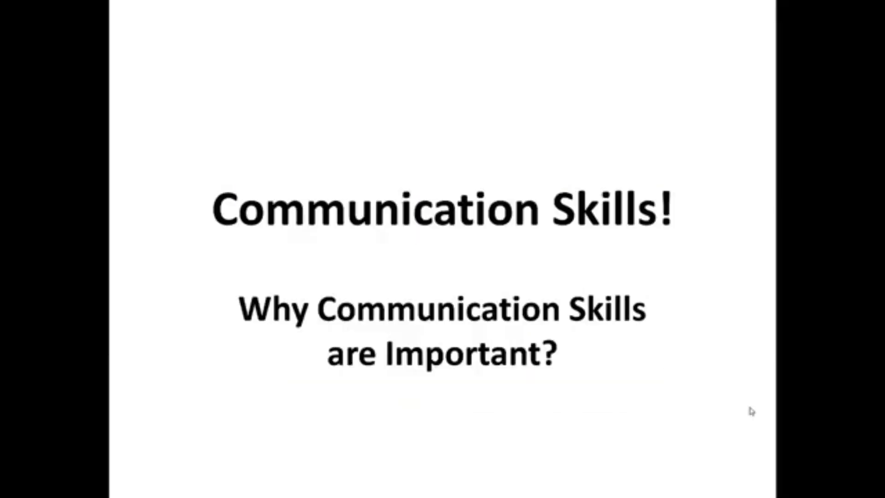
pyautogui.click(752, 412)
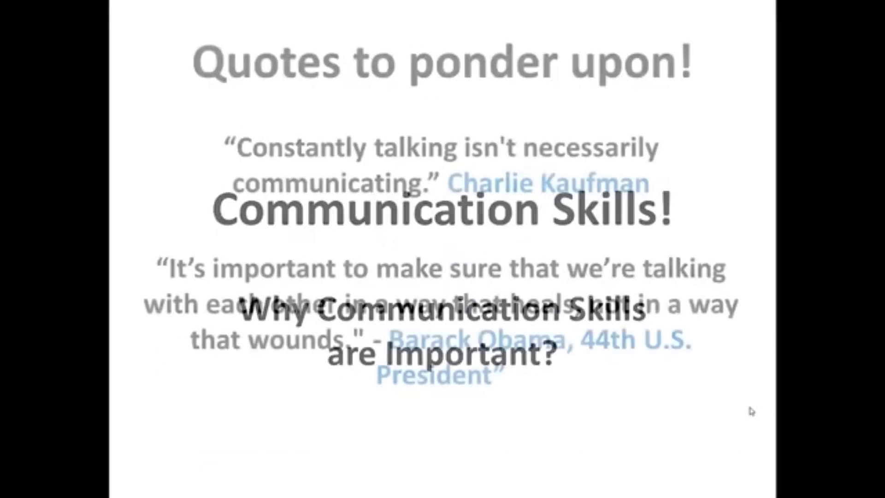
pyautogui.click(752, 411)
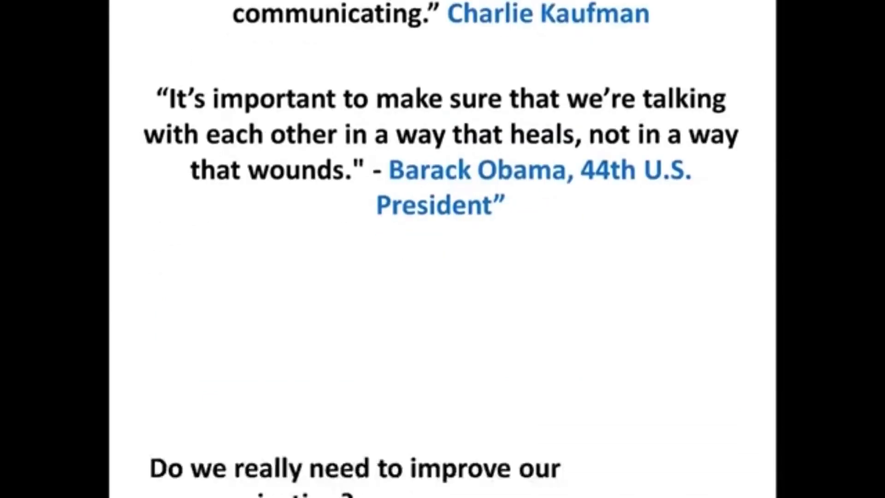
pyautogui.press('Left')
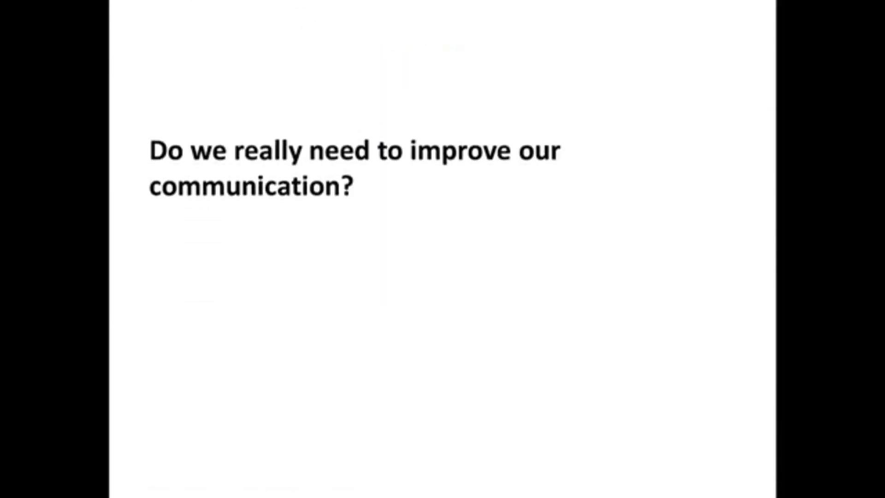
pyautogui.press('Left')
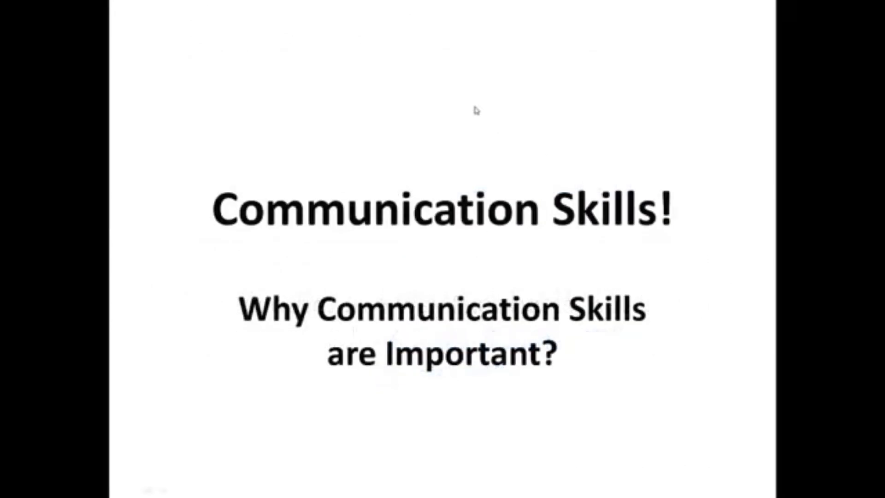
pyautogui.press('Escape')
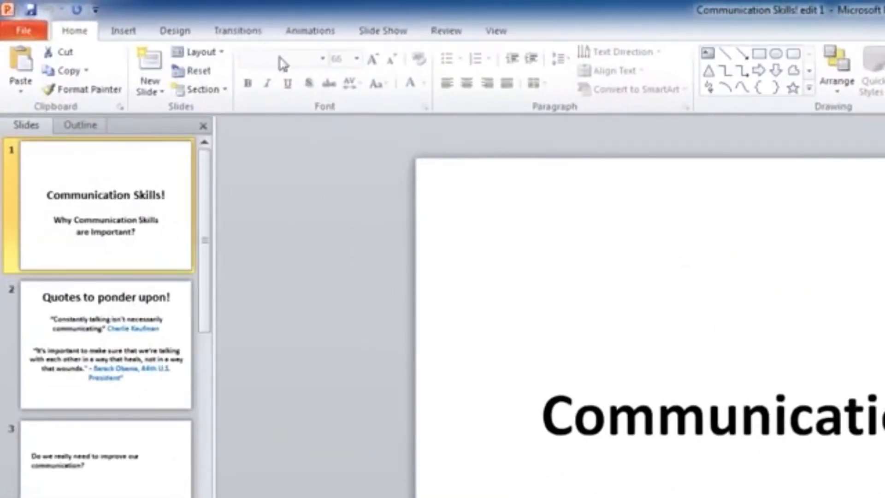
# Step: Apply the Checkerboard transition to the first slide
pyautogui.click(266, 39)
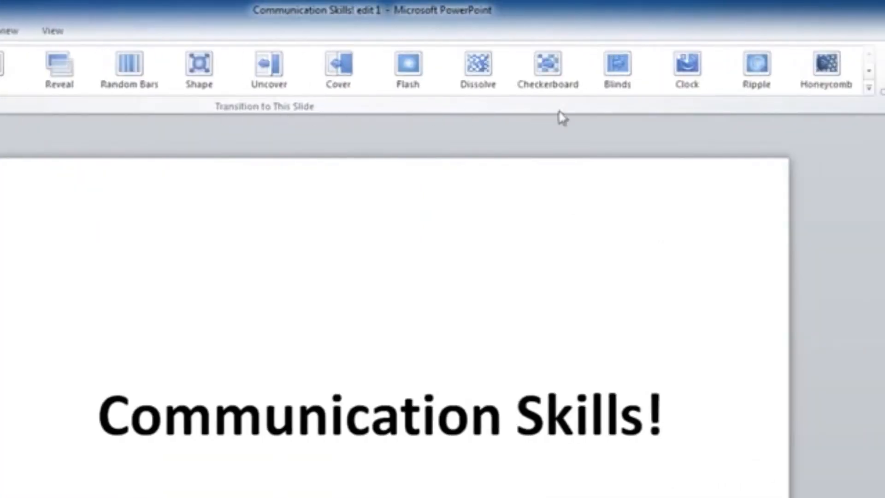
pyautogui.click(869, 88)
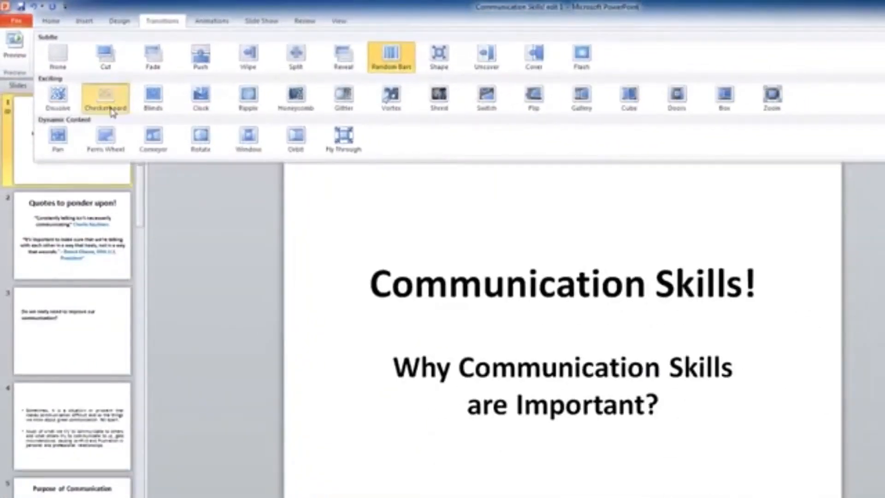
pyautogui.click(172, 190)
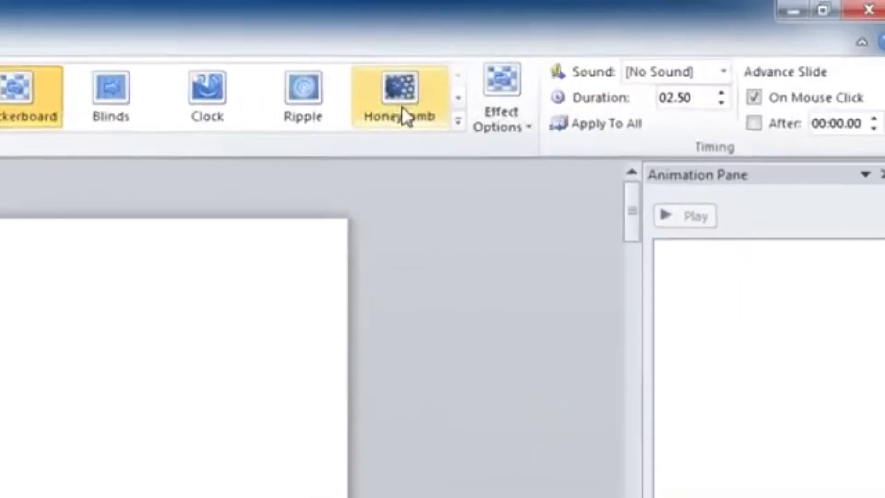
# Step: Try the From Top direction for the Checkerboard transition and restore From Left
pyautogui.click(527, 128)
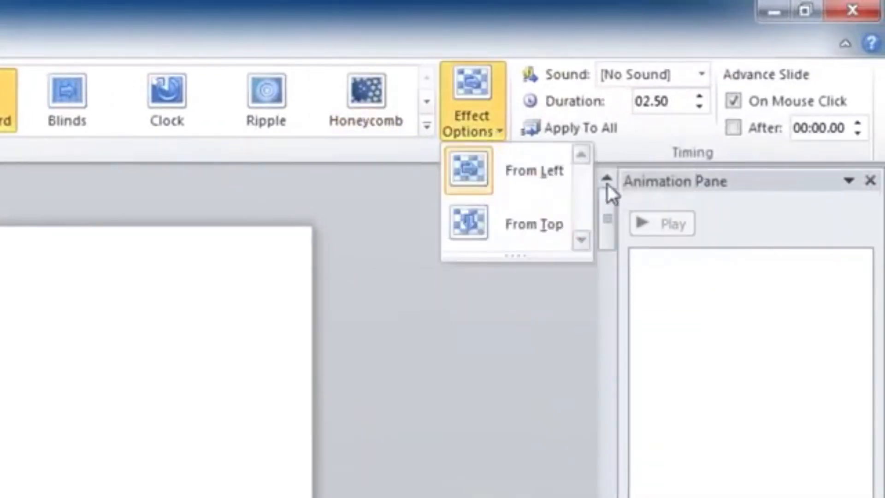
pyautogui.moveTo(586, 257); pyautogui.dragTo(583, 403)
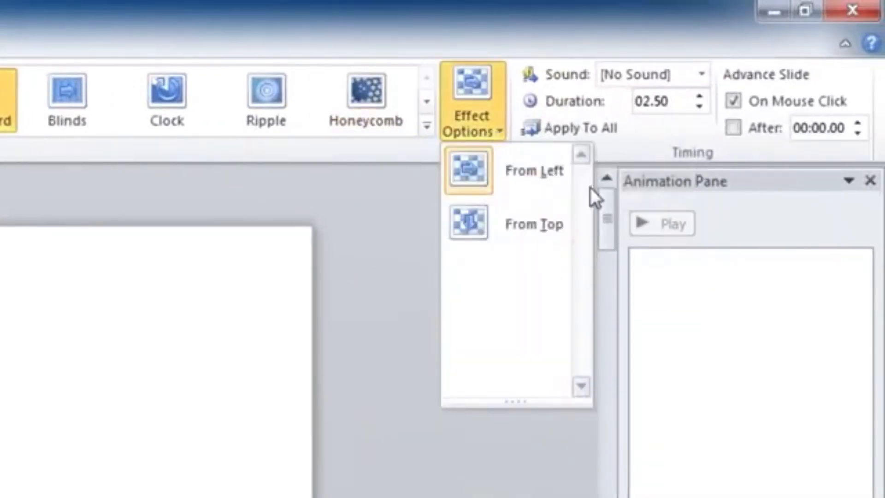
pyautogui.click(534, 224)
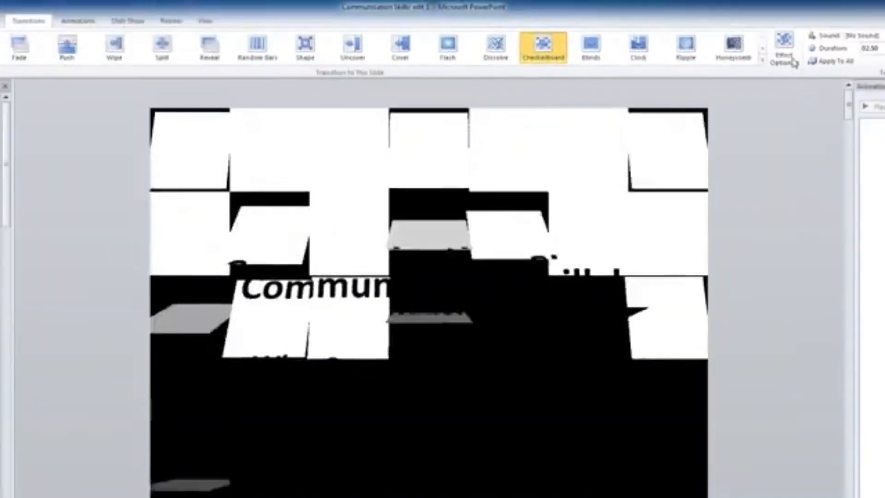
pyautogui.click(786, 53)
pyautogui.click(795, 82)
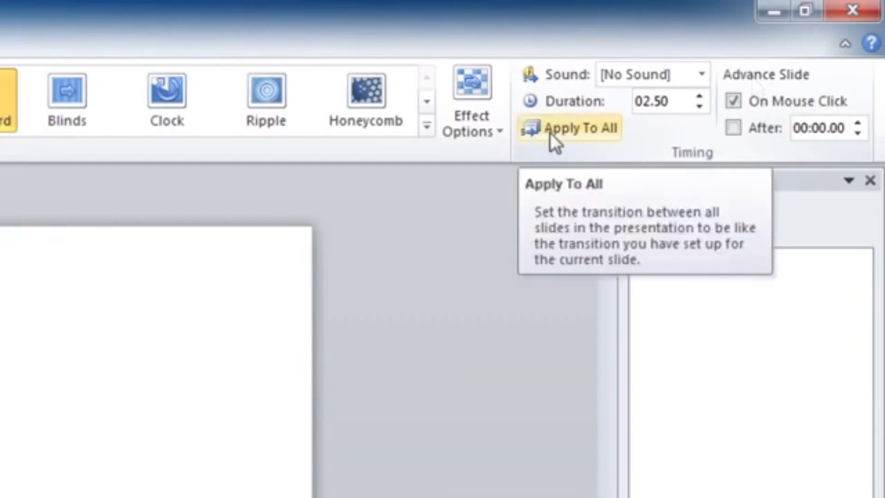
# Step: Set the transition duration to 02.25 and view the available transition sounds
pyautogui.click(699, 105)
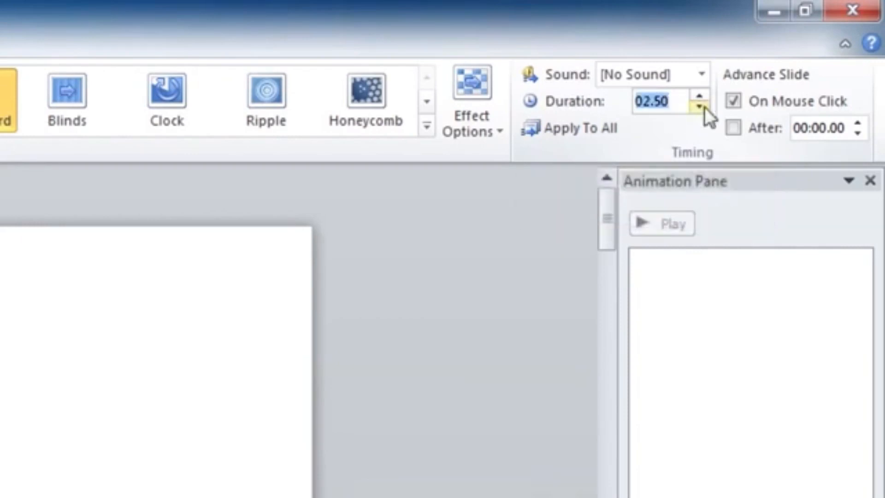
pyautogui.click(702, 76)
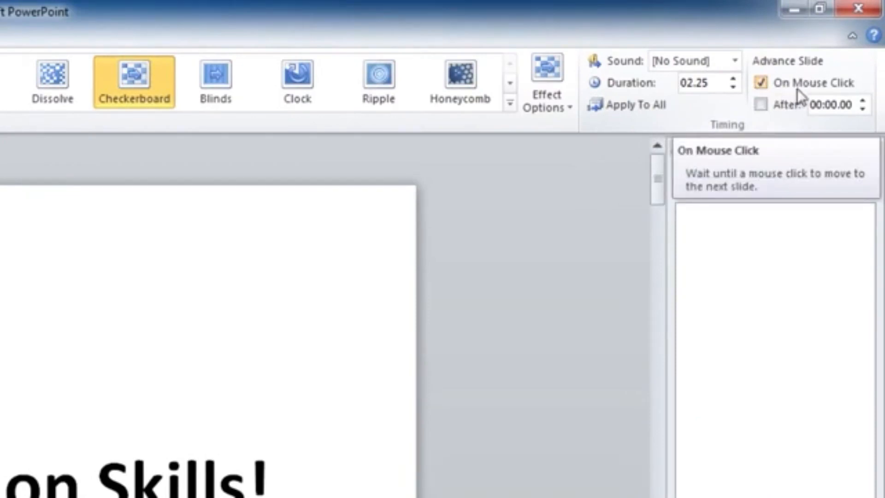
# Step: Set the automatic slide advance time to 00:02.00 and leave only the advance on mouse click enabled
pyautogui.click(776, 107)
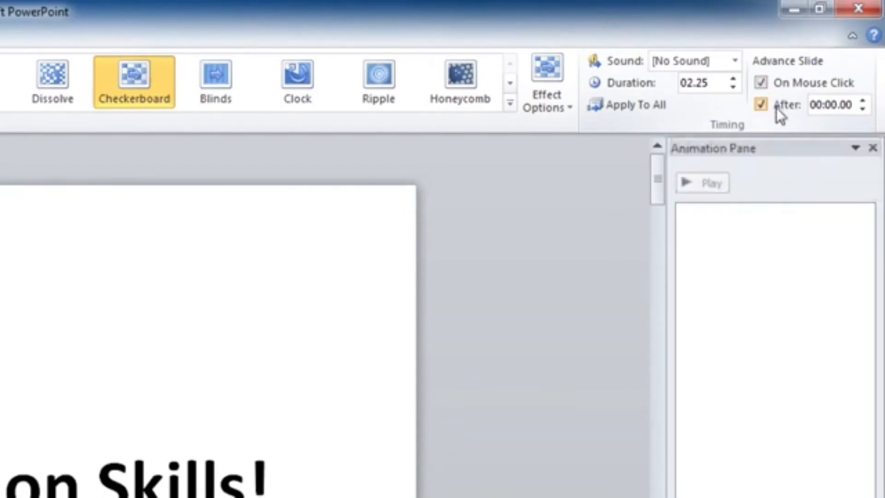
pyautogui.click(863, 101)
pyautogui.click(863, 101)
pyautogui.click(862, 101)
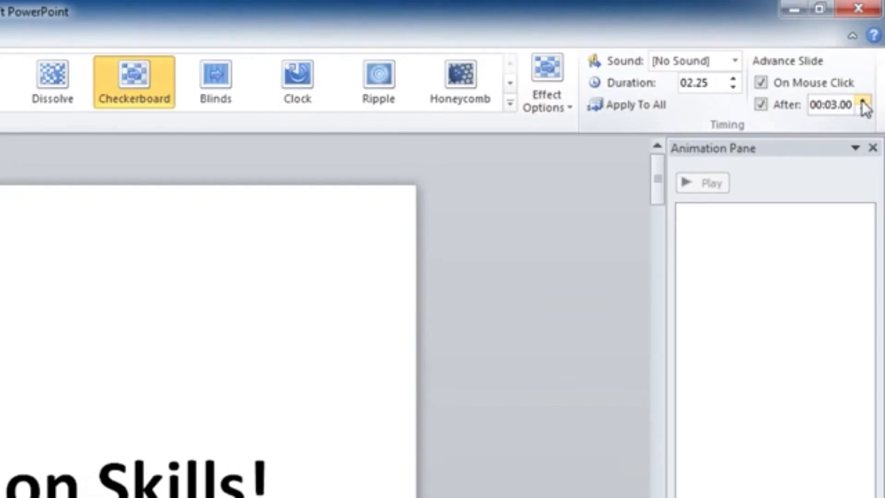
pyautogui.click(863, 107)
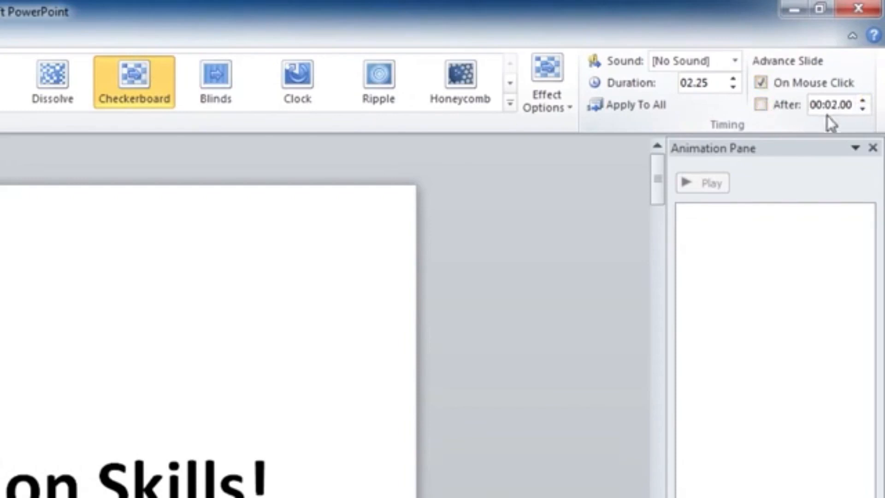
# Step: Apply the Checkerboard transition settings to all slides and preview the transition
pyautogui.click(646, 106)
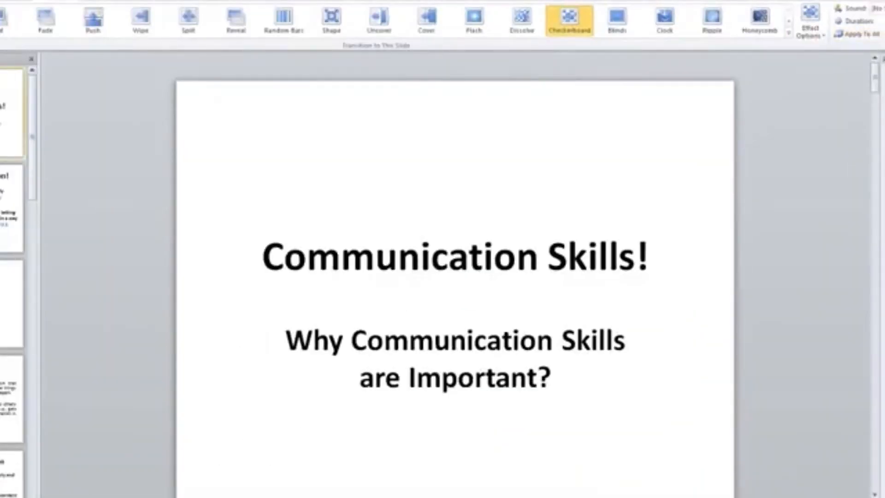
pyautogui.press('F5')
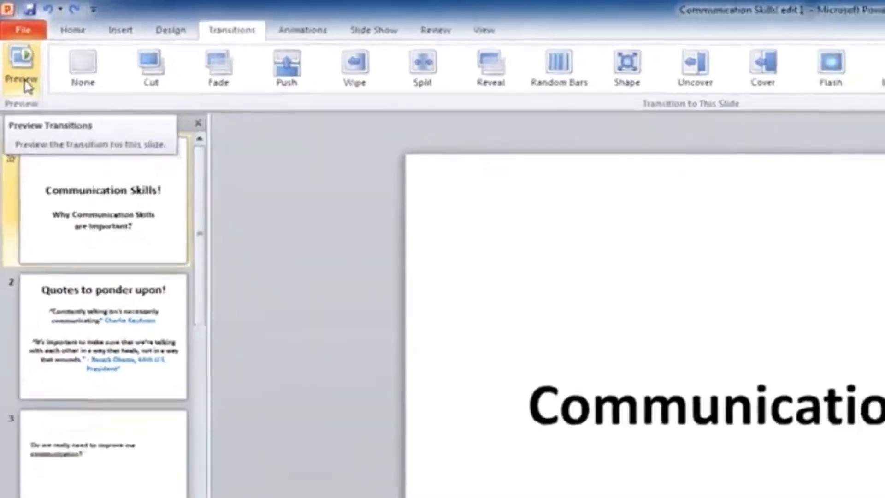
pyautogui.click(30, 104)
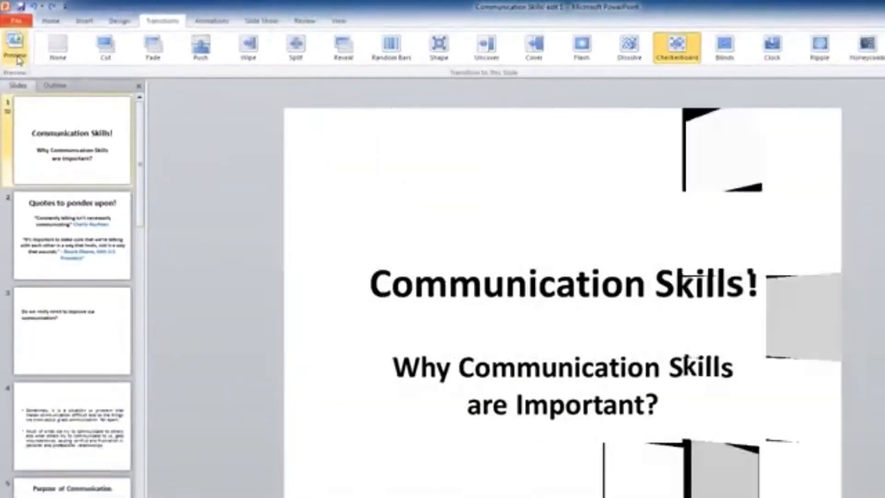
pyautogui.click(19, 60)
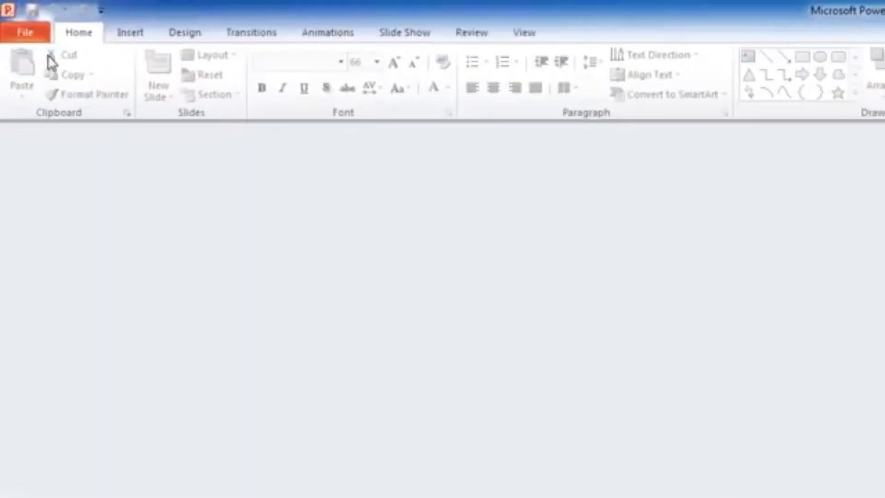
# Step: Open the recent presentation PP2010_SlideBasics_Practice and select its first slide
pyautogui.click(40, 38)
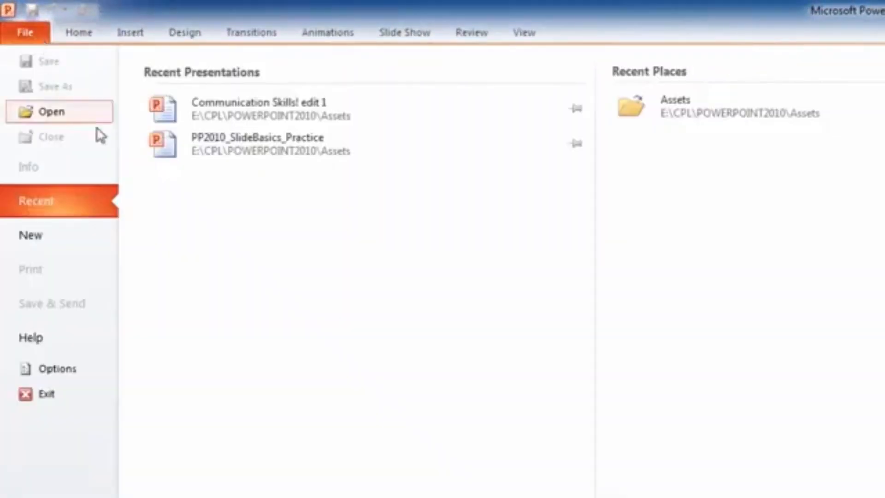
pyautogui.click(250, 153)
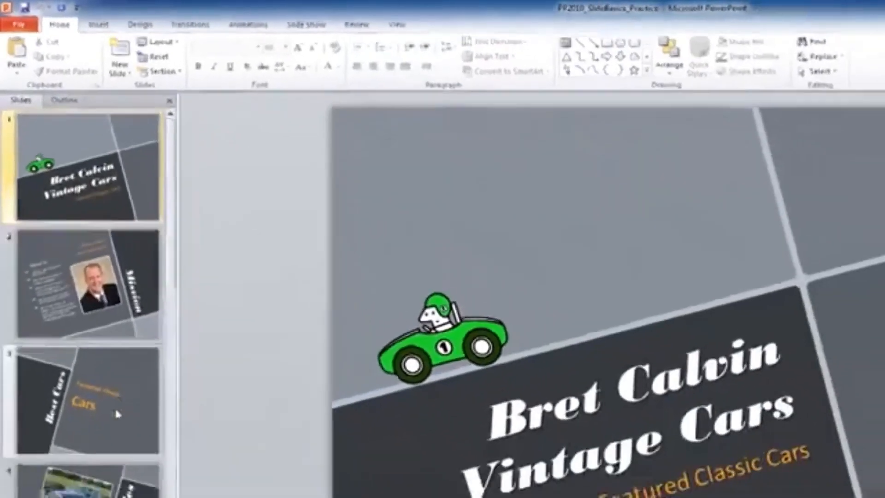
pyautogui.click(115, 405)
pyautogui.click(89, 198)
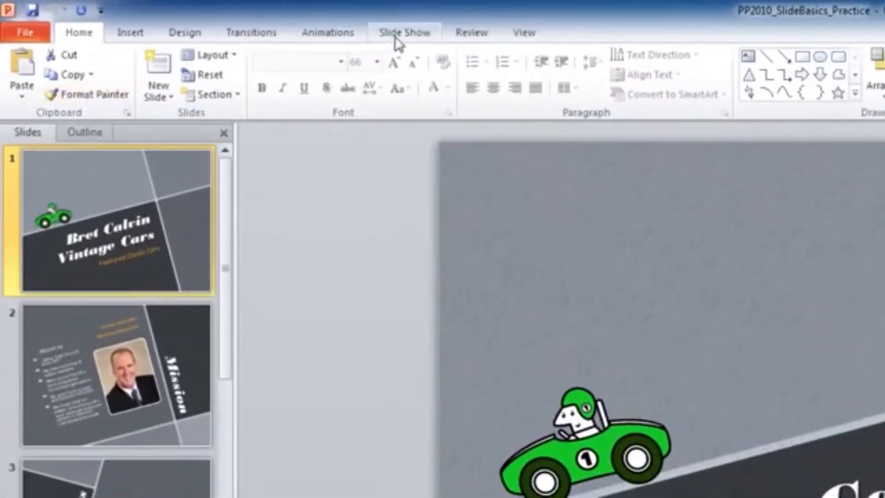
# Step: Play the slide show from the beginning through to its end and exit it
pyautogui.click(397, 41)
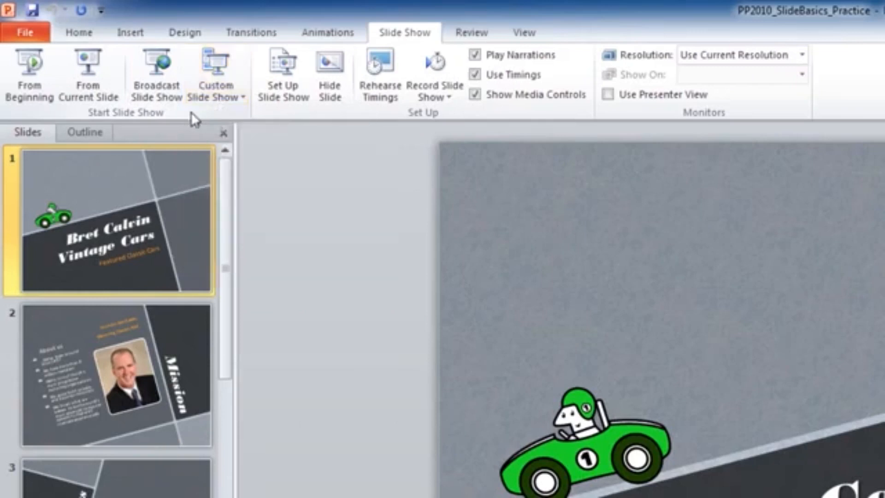
pyautogui.click(31, 88)
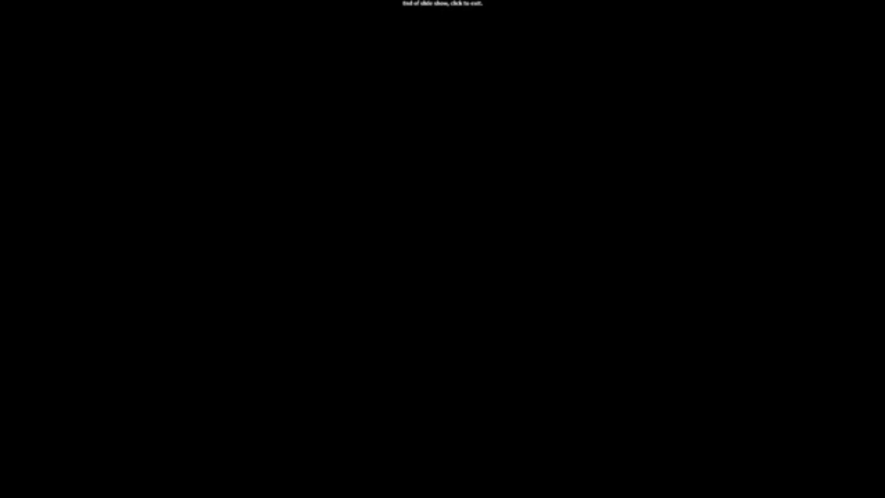
pyautogui.press('Escape')
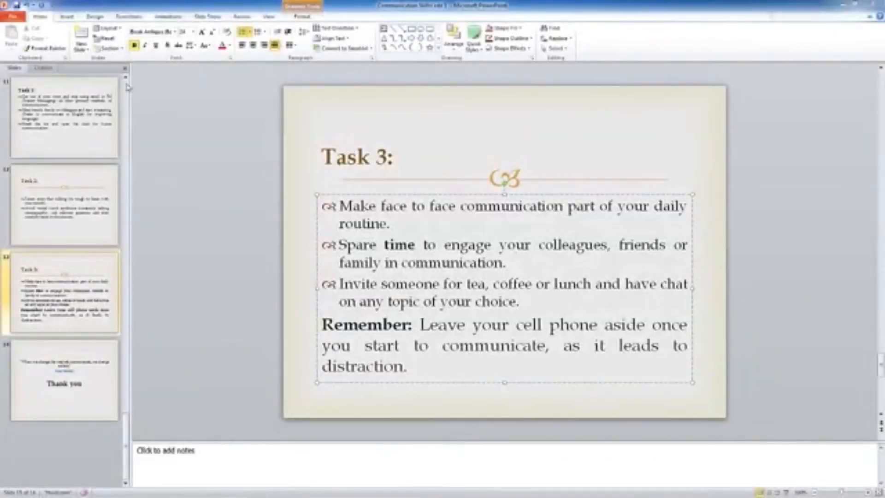
# Step: Select the first slide of the Communication Skills presentation and start its slide show from the beginning
pyautogui.scroll(10, 127, 87)
pyautogui.scroll(5, 128, 87)
pyautogui.click(88, 92)
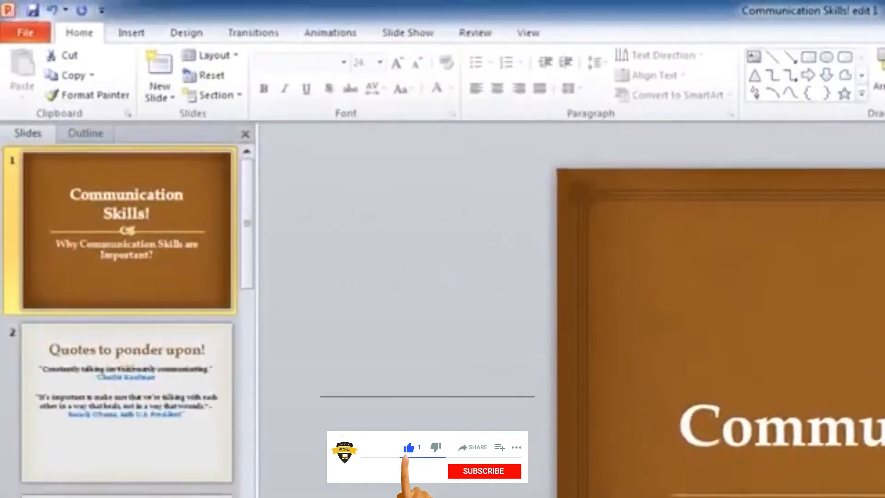
pyautogui.click(393, 38)
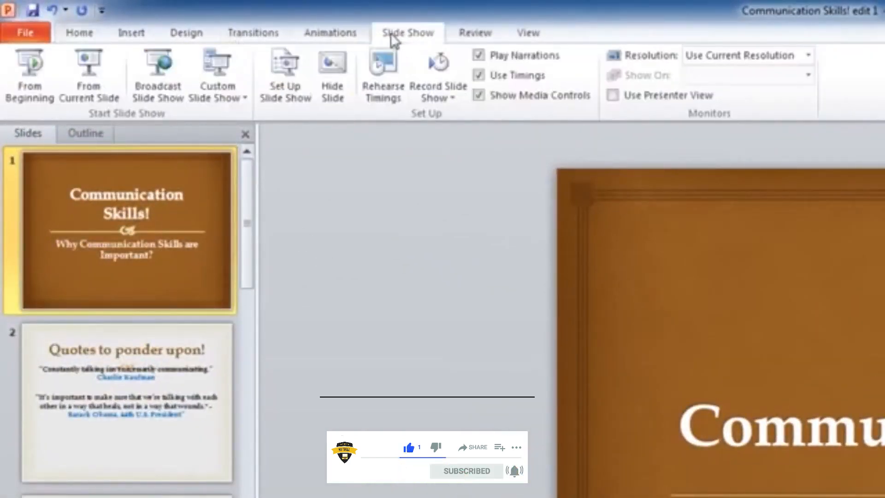
pyautogui.click(39, 95)
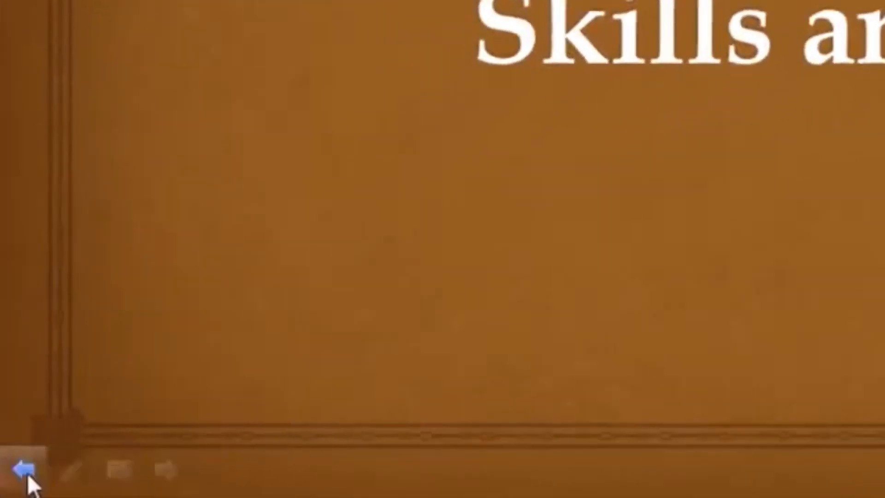
# Step: View the slide show's screen options and jump to slide 13, Task 3
pyautogui.click(121, 471)
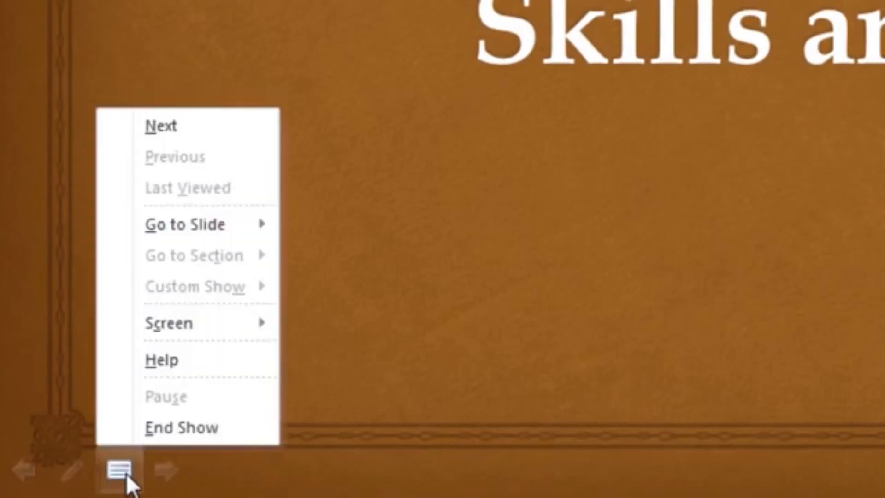
pyautogui.moveTo(147, 325)
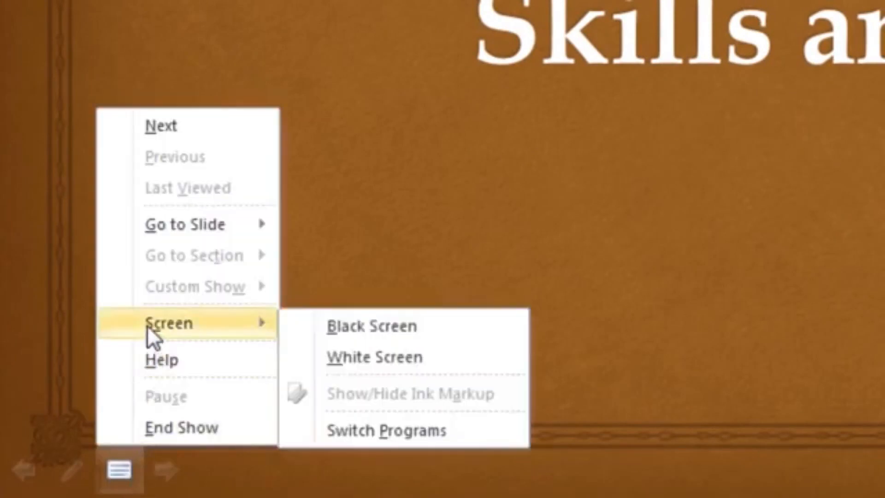
pyautogui.moveTo(153, 226)
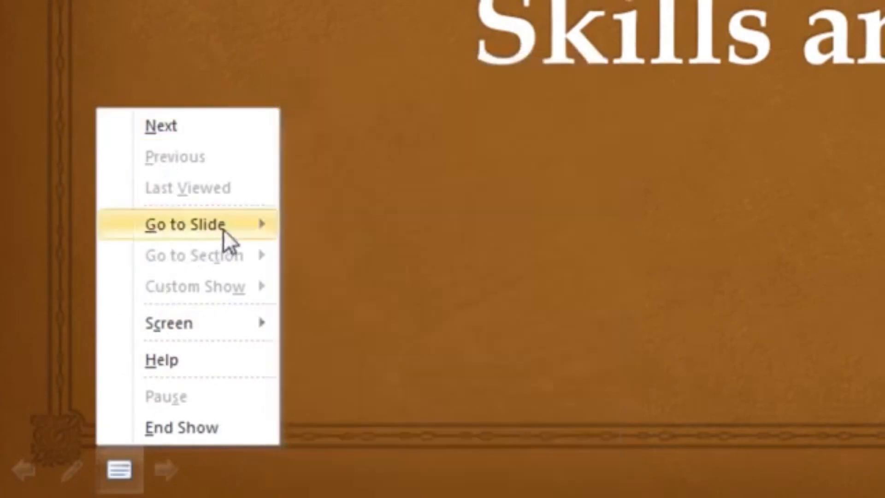
pyautogui.moveTo(224, 226)
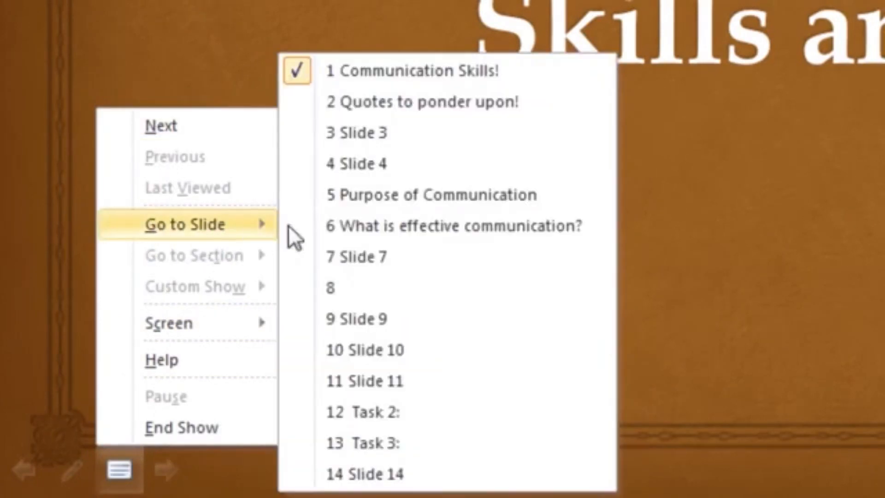
pyautogui.moveTo(184, 312)
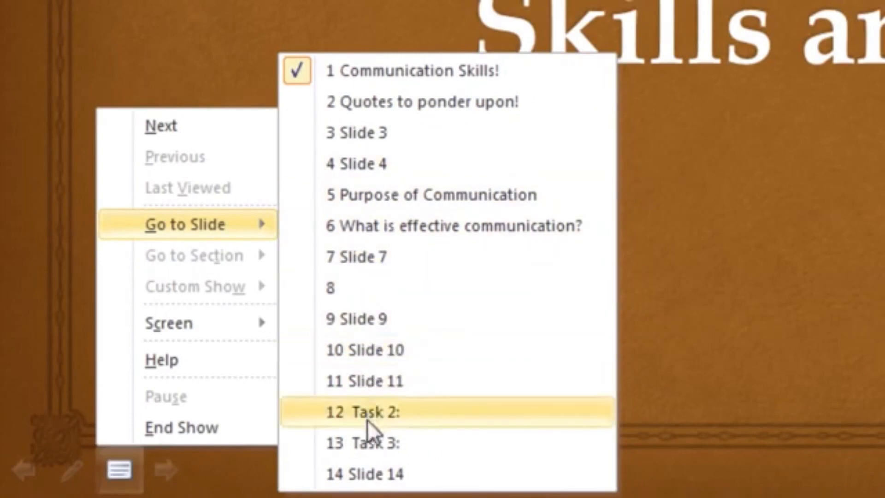
pyautogui.click(378, 445)
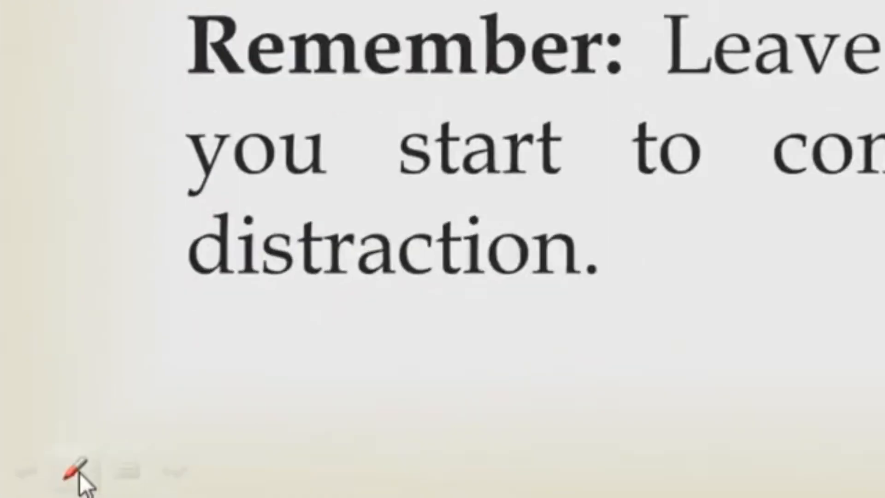
# Step: Set the slide show's arrow option to Automatic and view the available pen and highlighter options
pyautogui.click(78, 472)
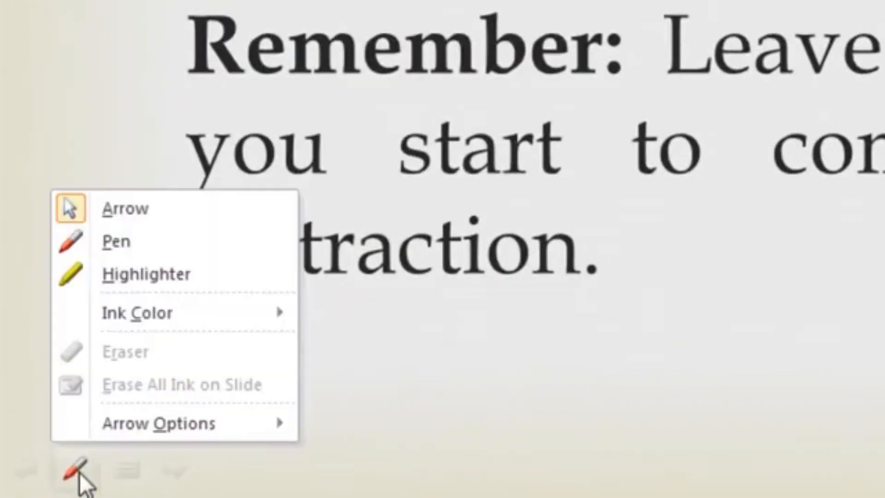
pyautogui.moveTo(194, 432)
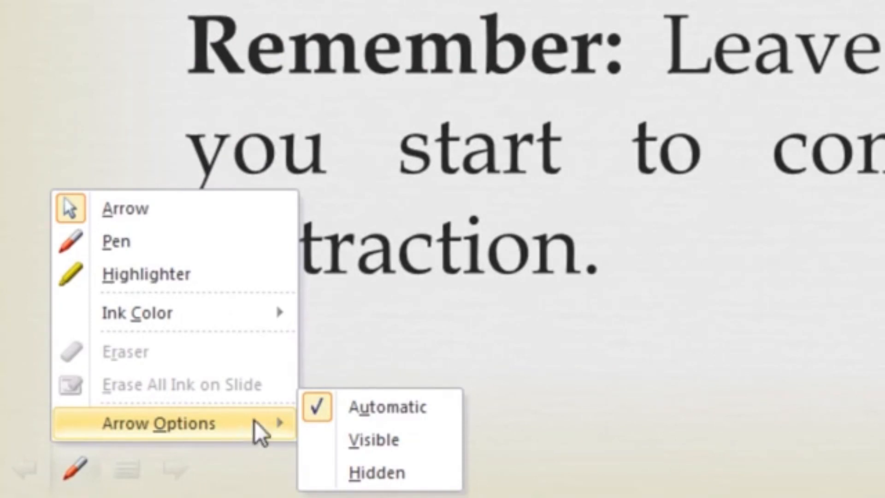
pyautogui.click(408, 409)
pyautogui.click(88, 445)
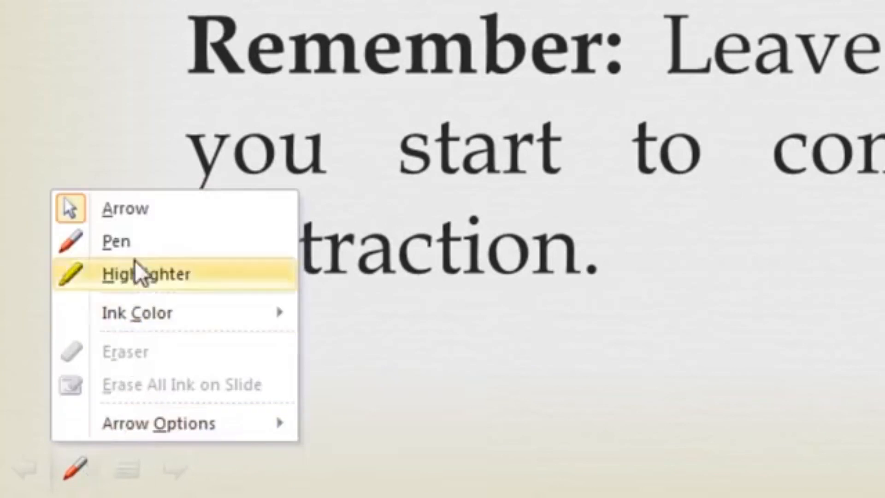
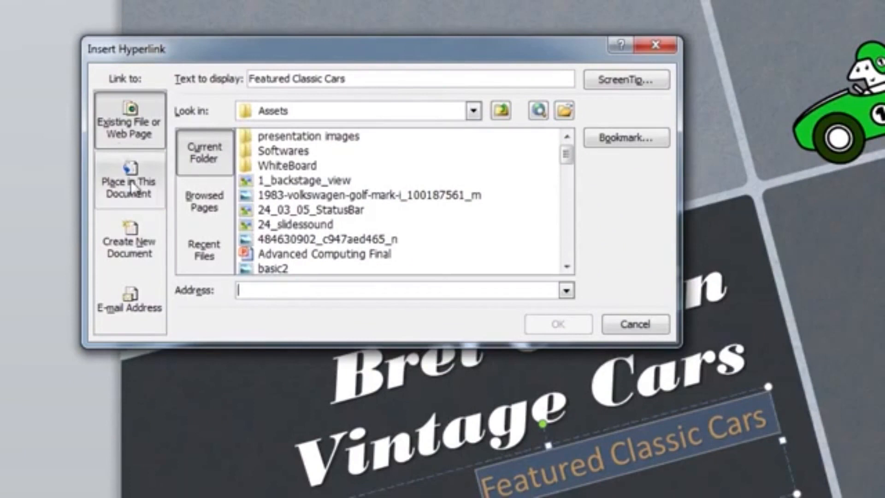
# Step: Link the selected "Featured Classic Cars" text to slide 6, Toyota, in this document and follow the link in the slide show
pyautogui.click(131, 185)
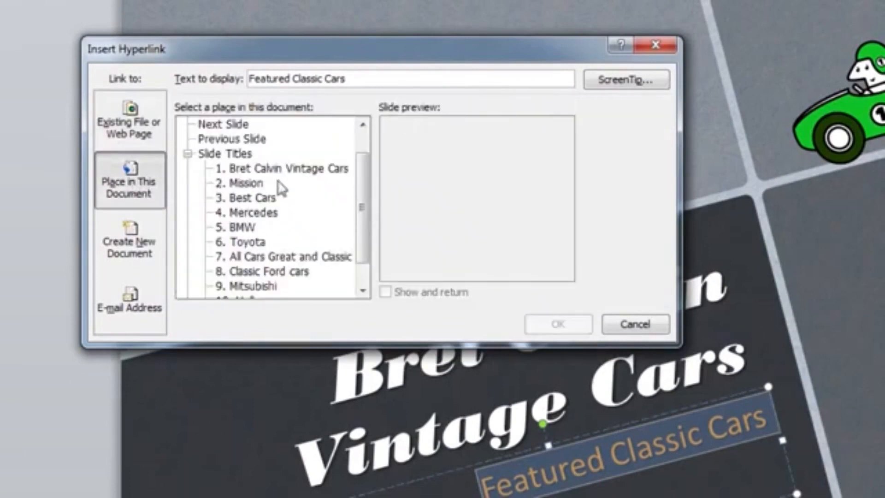
pyautogui.moveTo(362, 178); pyautogui.dragTo(362, 208)
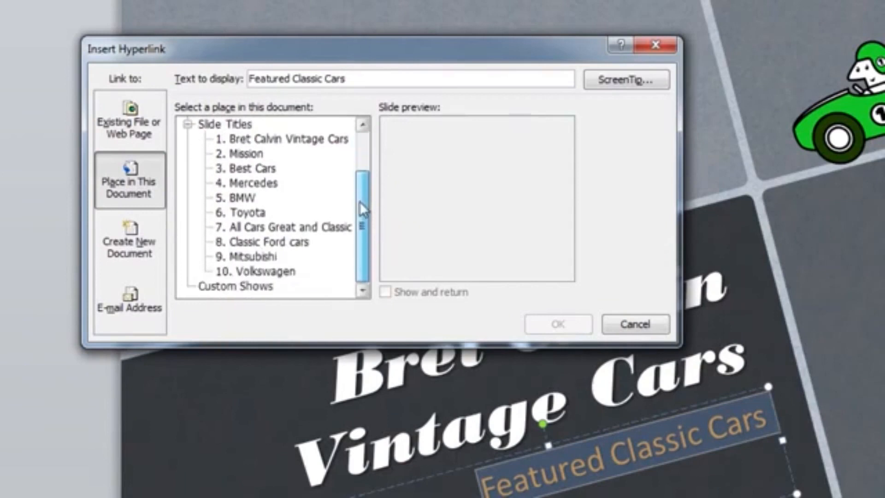
pyautogui.click(252, 214)
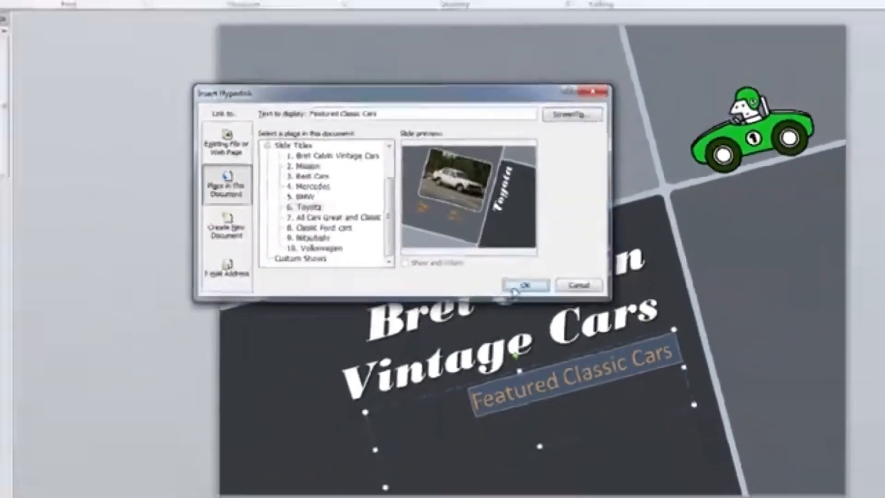
pyautogui.click(538, 326)
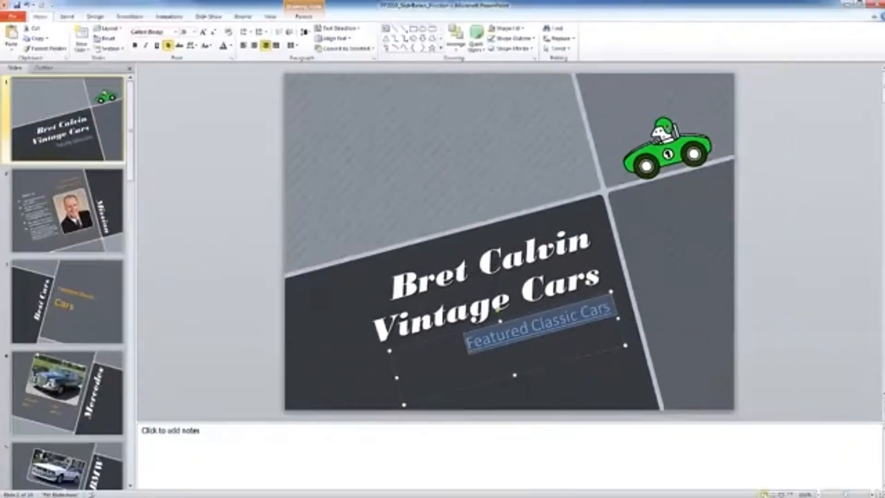
pyautogui.press('F5')
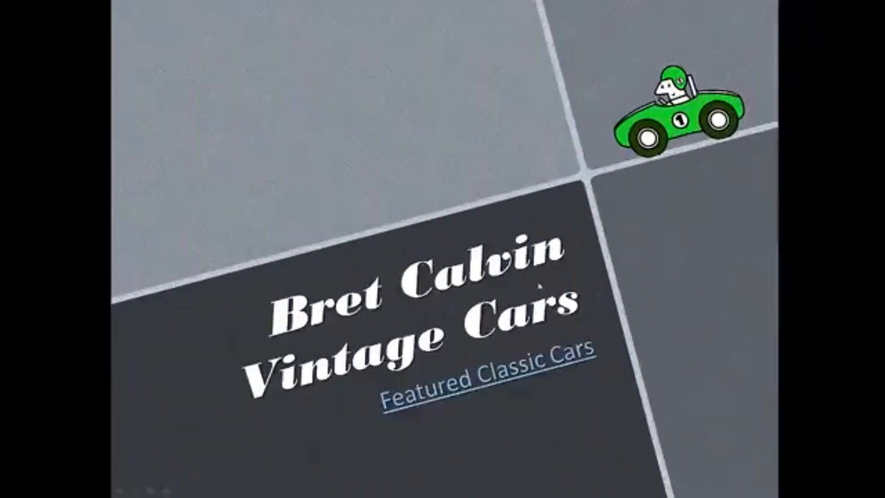
pyautogui.click(494, 386)
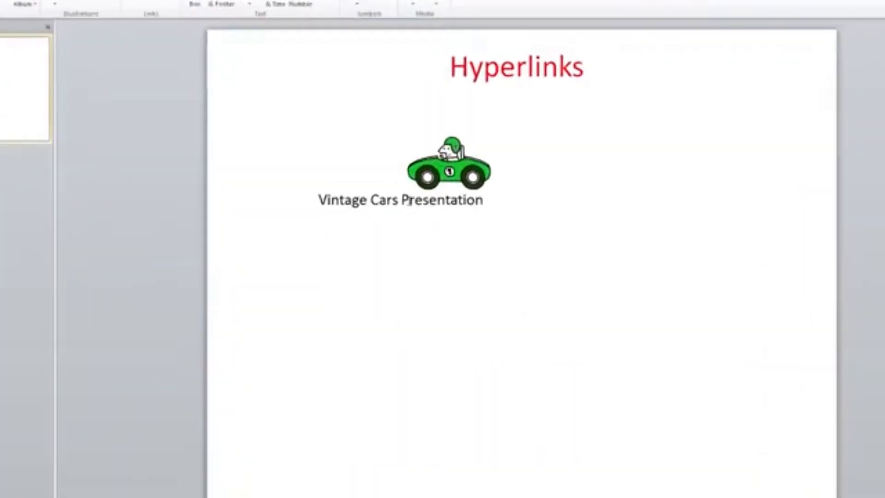
# Step: Hyperlink the "Vintage Cars Presentation" text to PP2010_SlideBasics_Practice in E:\CPL\POWERPOINT2010\Assets
pyautogui.moveTo(318, 200); pyautogui.dragTo(485, 201)
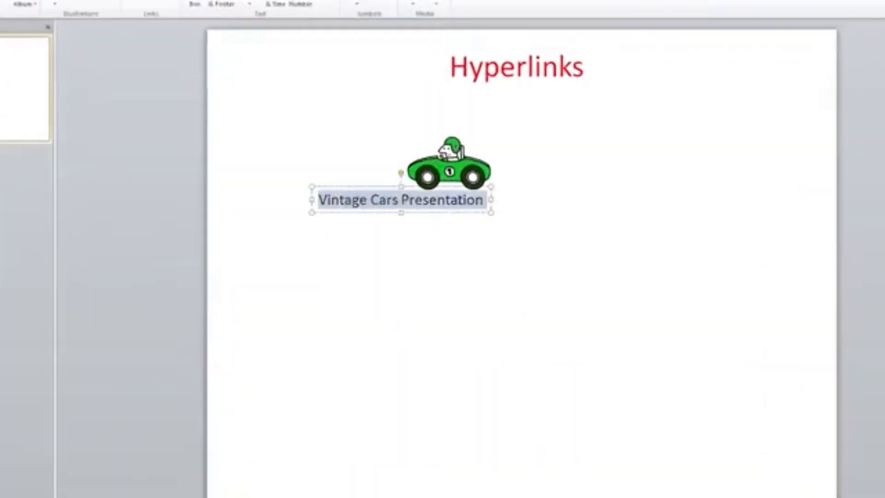
pyautogui.rightClick(419, 211)
pyautogui.click(451, 343)
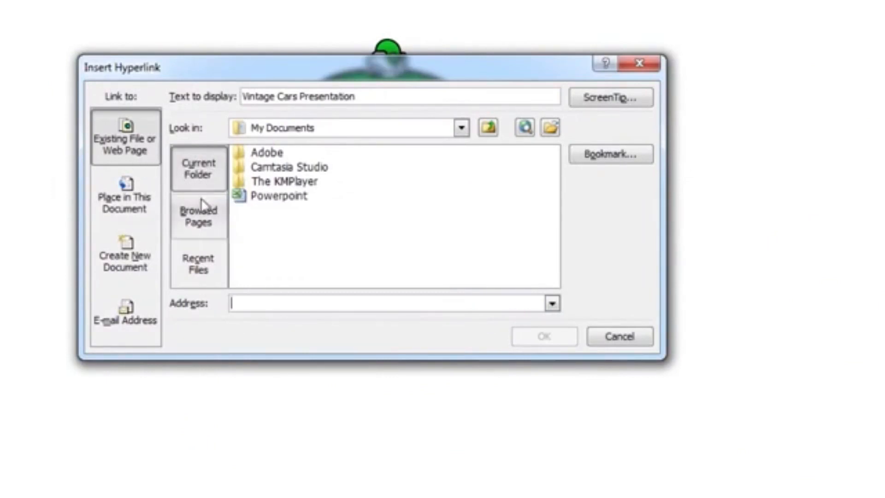
pyautogui.click(461, 129)
pyautogui.click(336, 243)
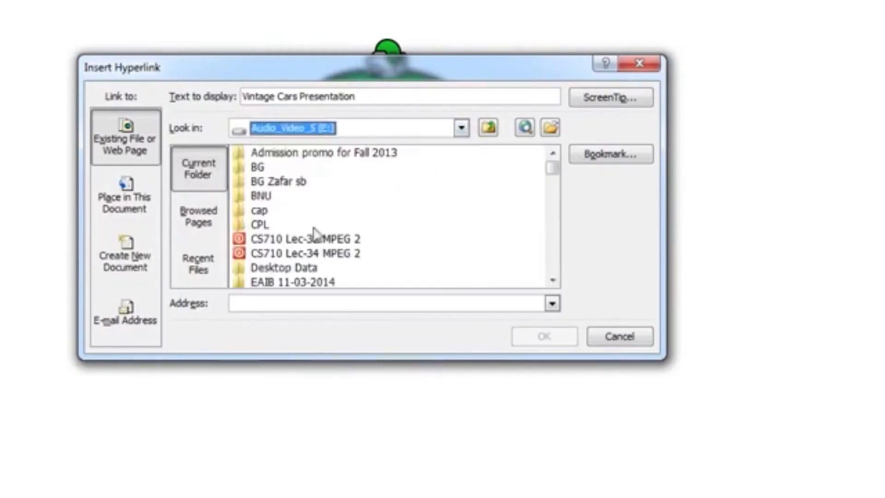
pyautogui.doubleClick(264, 225)
pyautogui.doubleClick(288, 212)
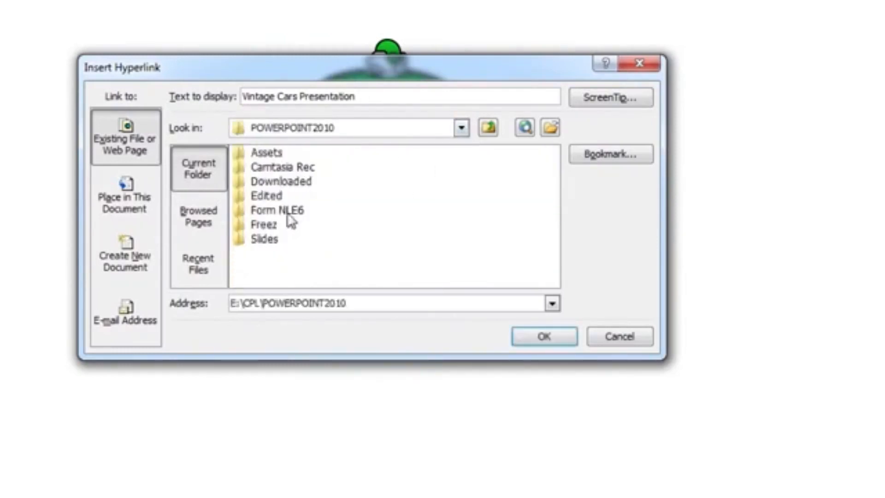
pyautogui.doubleClick(274, 156)
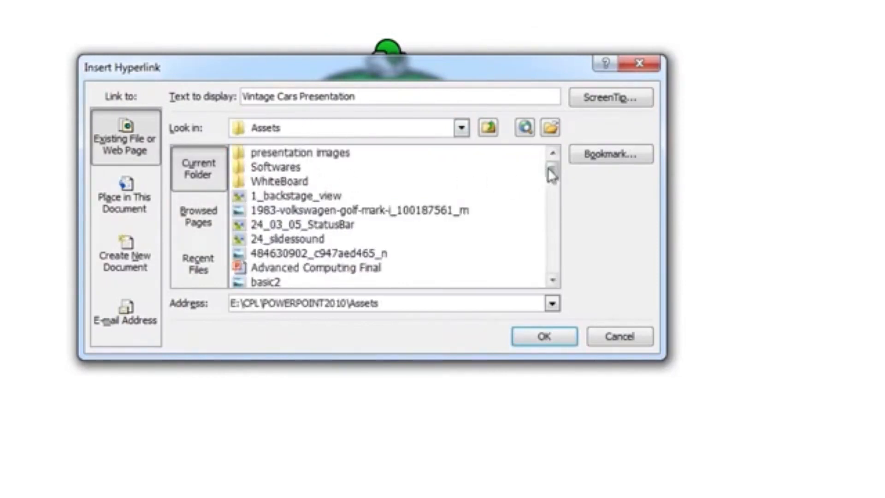
pyautogui.moveTo(552, 172); pyautogui.dragTo(554, 236)
pyautogui.click(386, 272)
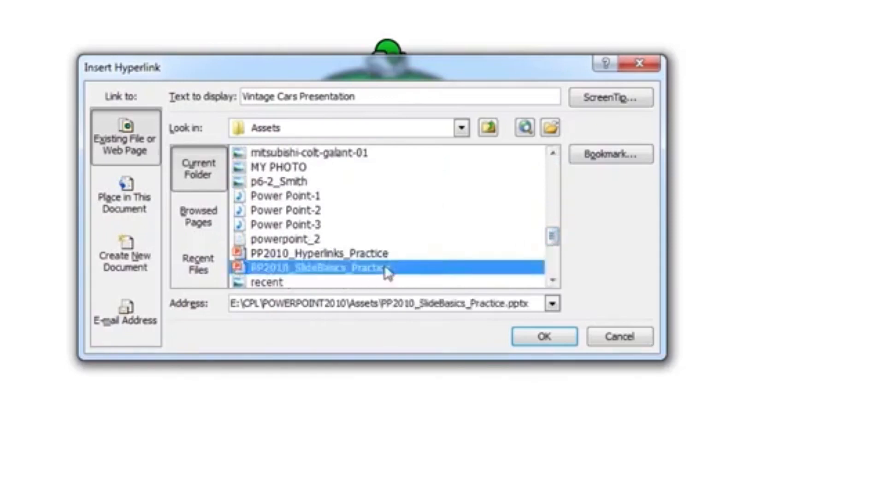
pyautogui.click(540, 336)
# Step: Run the slide show, follow the "Vintage Cars Presentation" link, advance through the linked presentation's opening slides and end the show
pyautogui.press('F5')
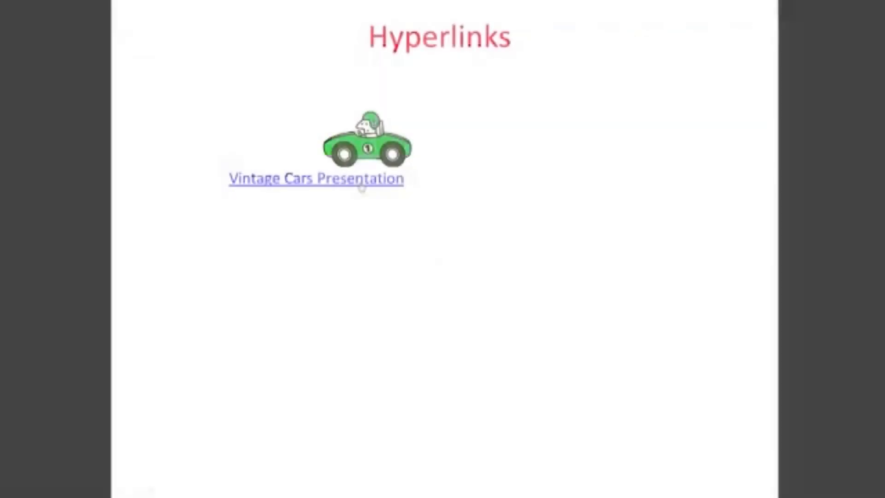
pyautogui.click(362, 183)
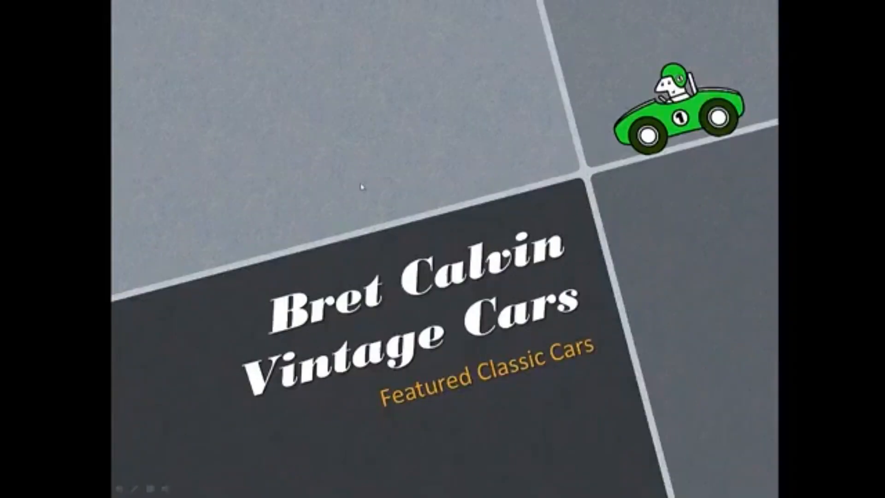
pyautogui.click(362, 187)
pyautogui.click(362, 187)
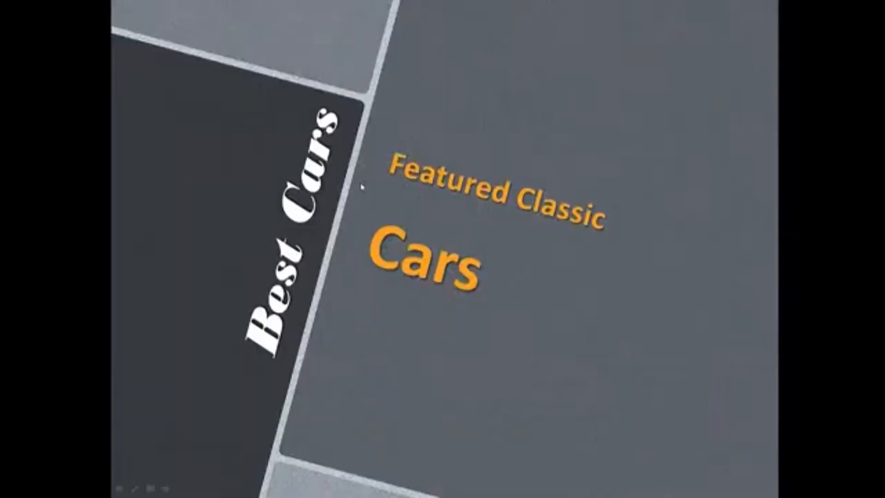
pyautogui.click(362, 186)
pyautogui.click(361, 322)
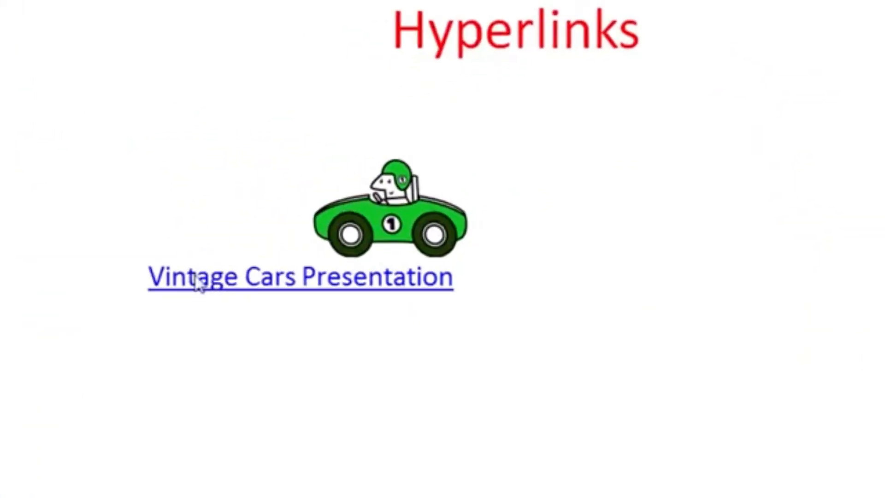
# Step: Remove the hyperlink from the "Vintage Cars Presentation" text on the Hyperlinks slide
pyautogui.click(350, 208)
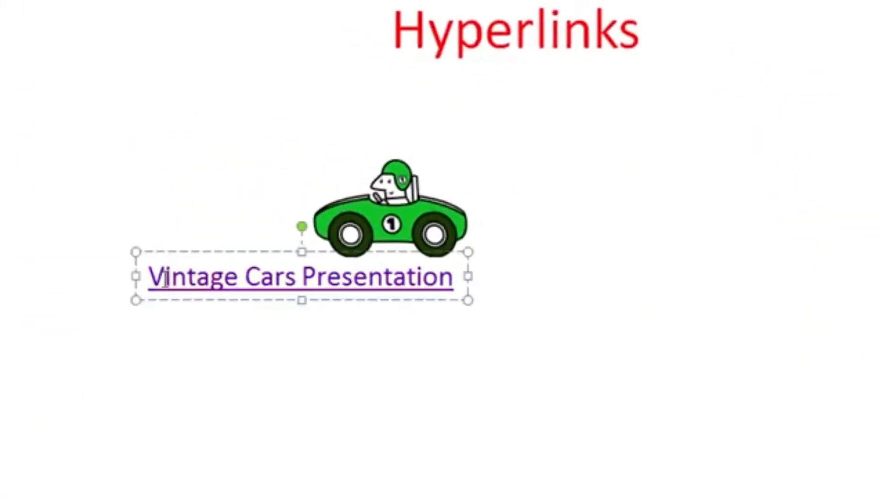
pyautogui.moveTo(157, 279); pyautogui.dragTo(413, 279)
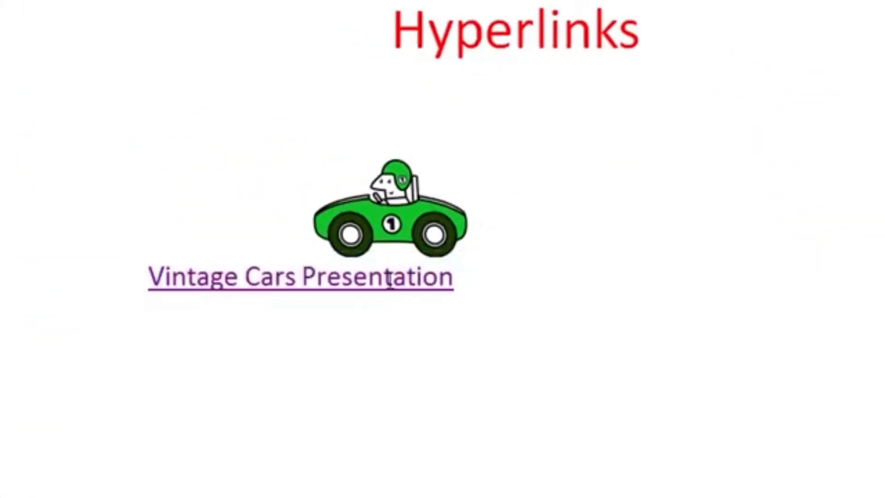
pyautogui.rightClick(389, 279)
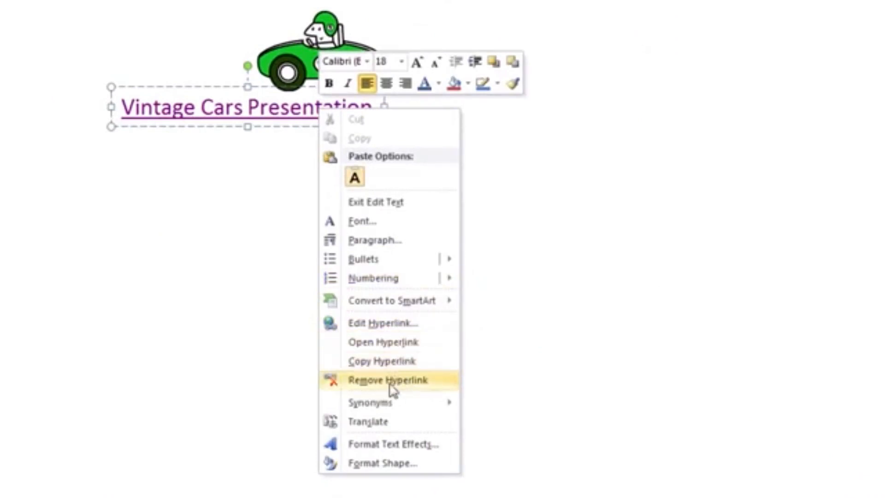
pyautogui.click(389, 382)
pyautogui.click(278, 197)
pyautogui.click(161, 108)
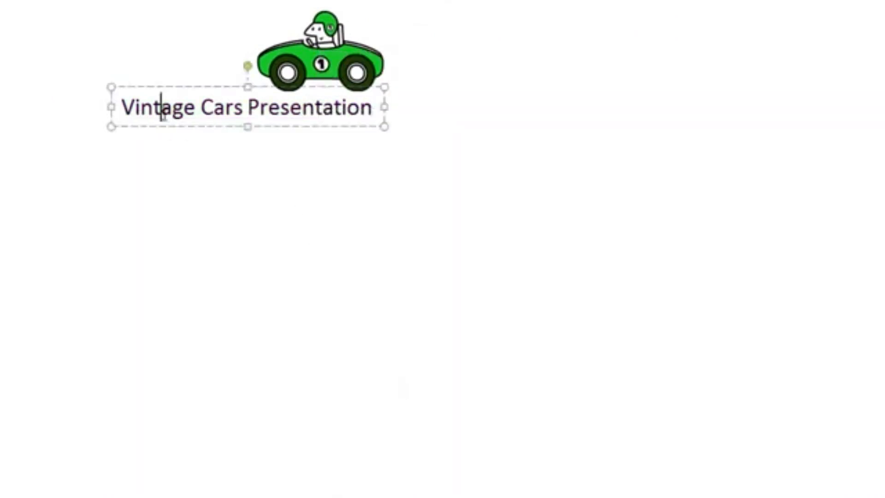
pyautogui.click(250, 157)
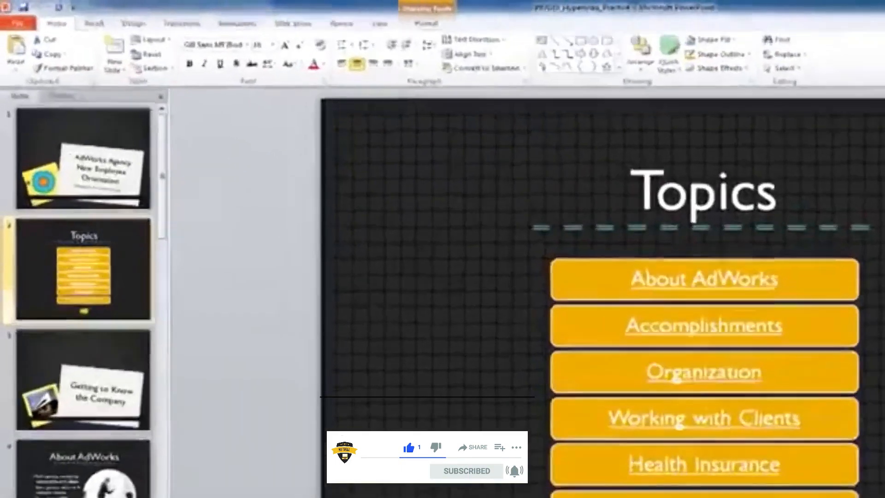
# Step: View the shape styles available for the arrow button on the Topics slide and activate the arrow in the slide show
pyautogui.click(303, 17)
pyautogui.click(562, 89)
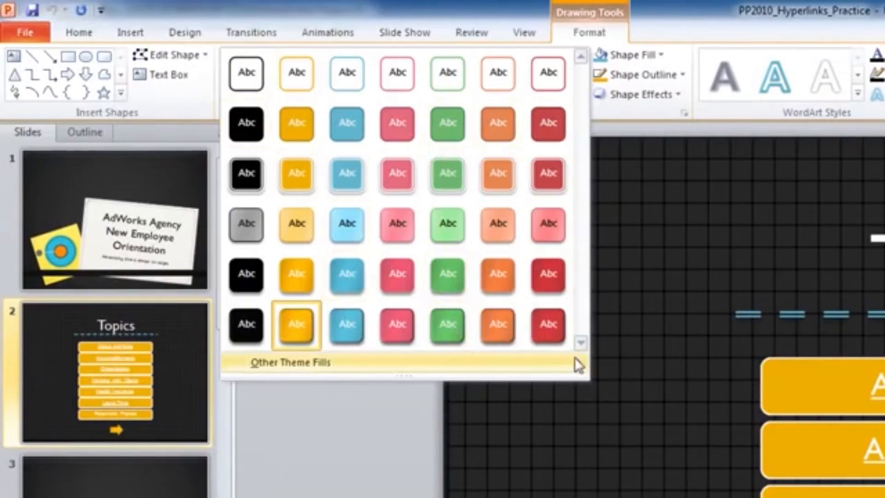
pyautogui.moveTo(575, 357)
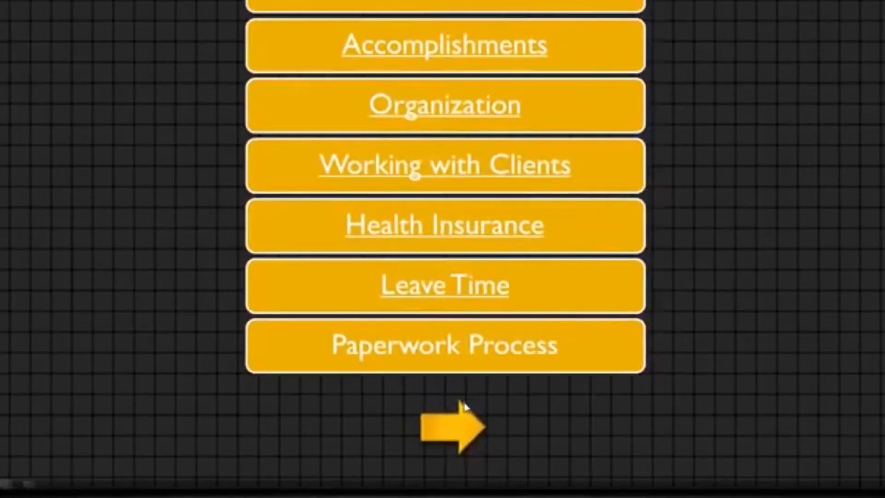
pyautogui.click(459, 436)
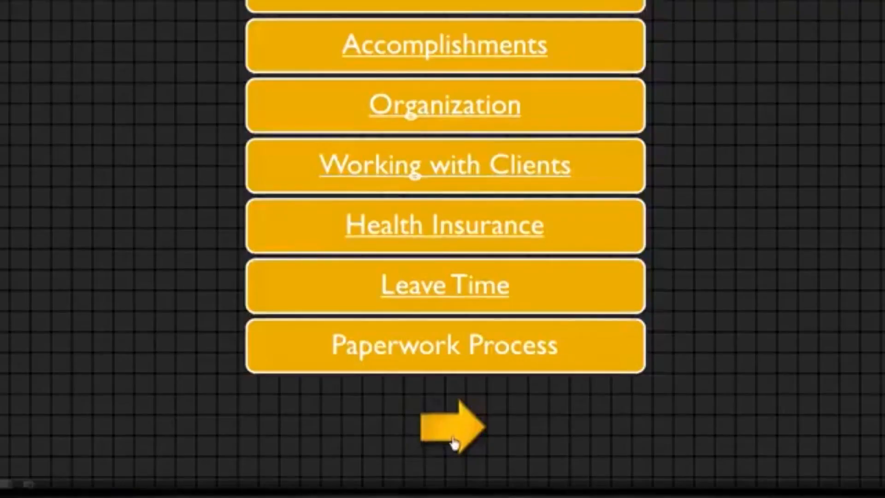
pyautogui.click(455, 439)
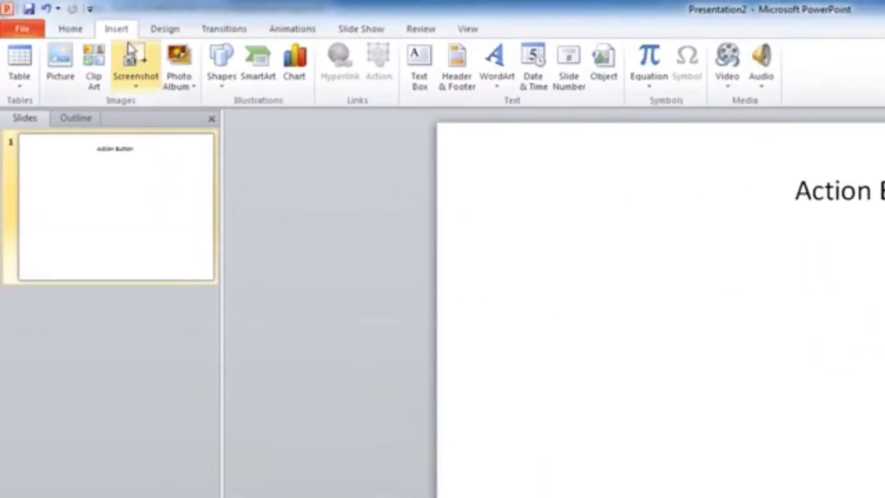
# Step: Draw a Forward or Next action button below and to the left of the "Action Button" title
pyautogui.click(222, 62)
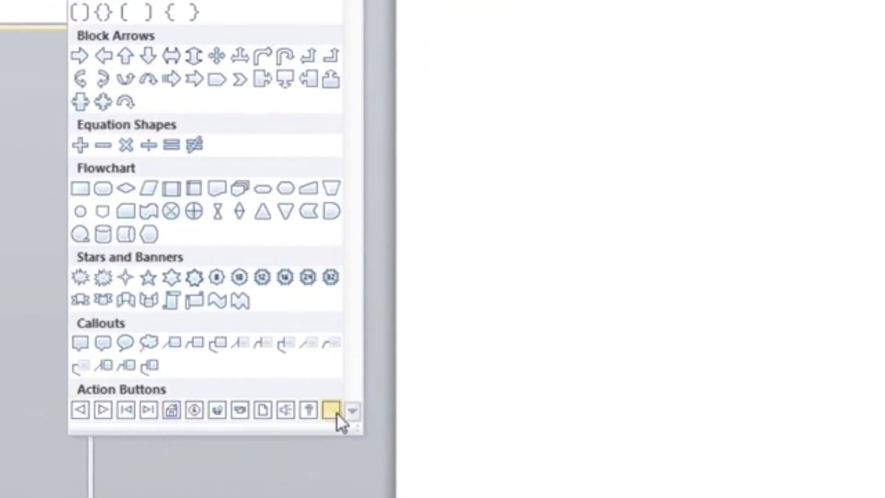
pyautogui.click(104, 411)
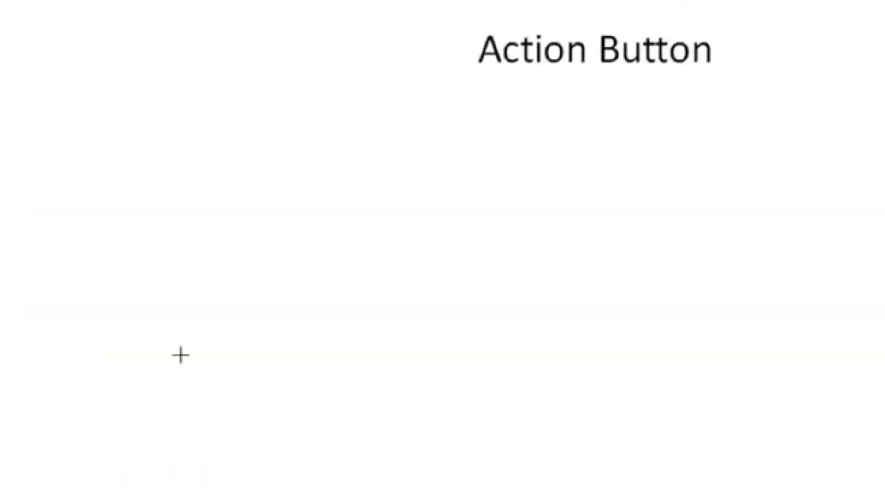
pyautogui.moveTo(216, 220); pyautogui.dragTo(325, 309)
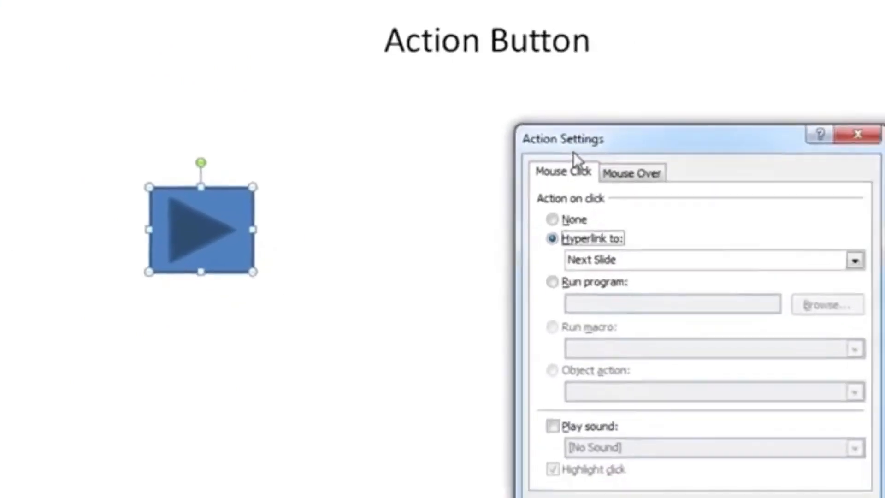
pyautogui.moveTo(576, 154); pyautogui.dragTo(389, 139)
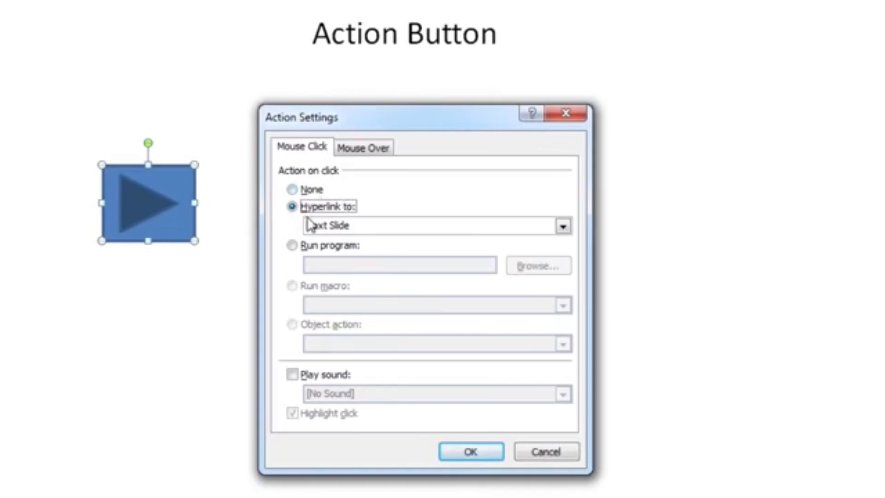
# Step: Compare the action button's mouse-over and mouse-click settings and hyperlink its mouse-click action to End Show
pyautogui.click(347, 150)
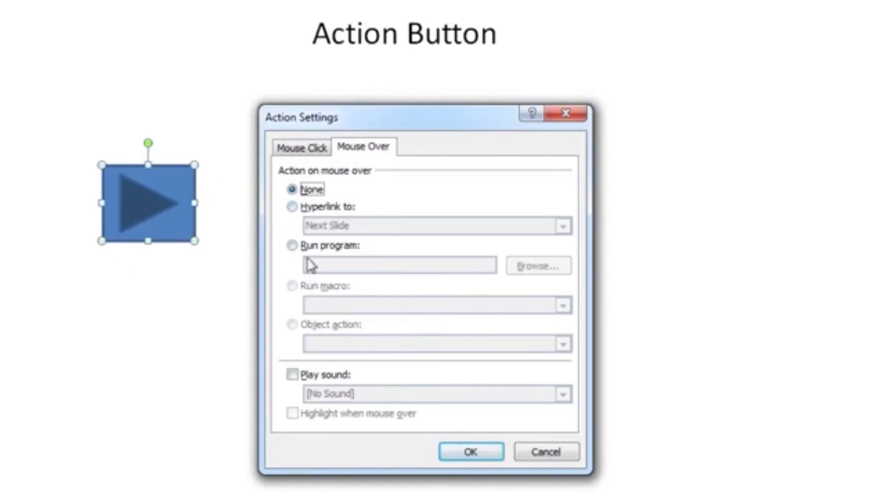
pyautogui.click(308, 149)
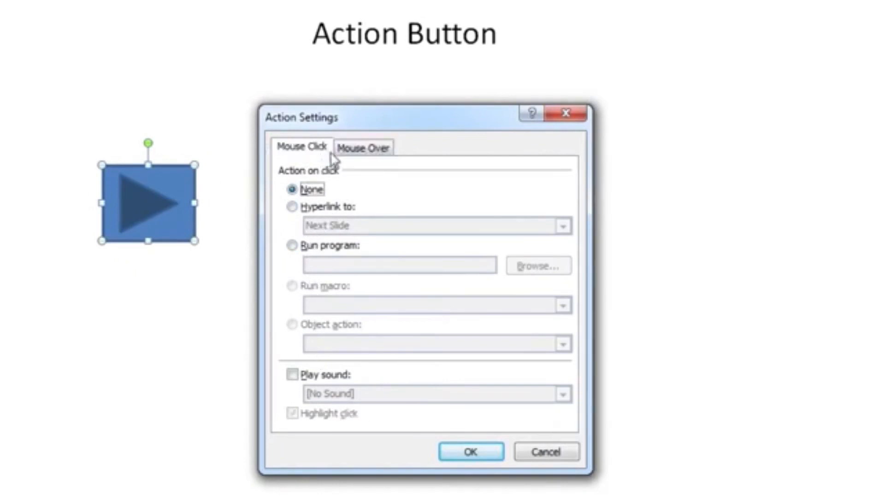
pyautogui.click(357, 152)
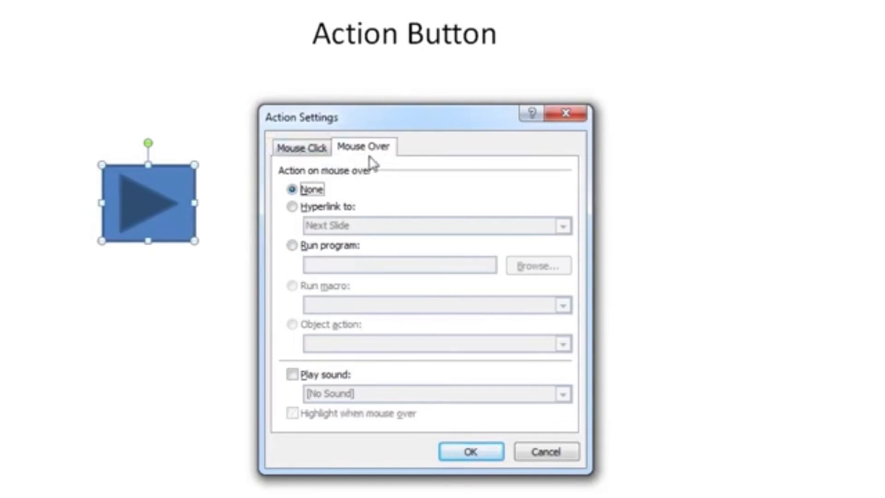
pyautogui.click(318, 157)
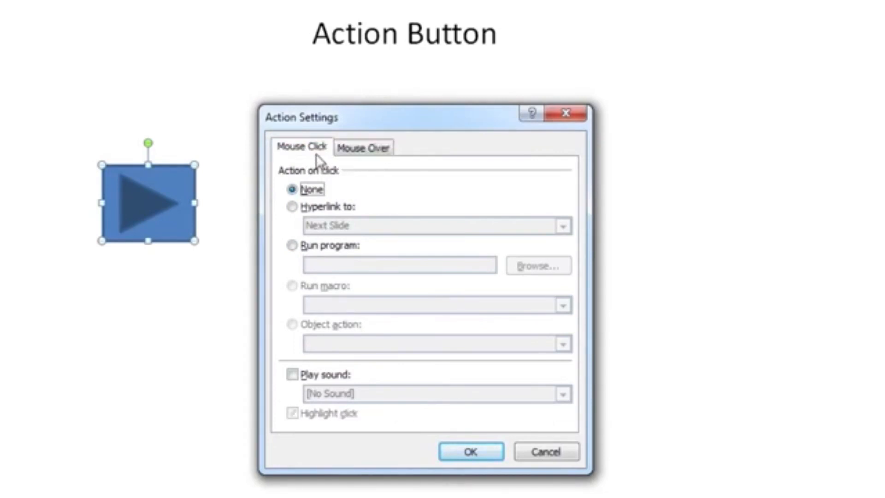
pyautogui.click(312, 208)
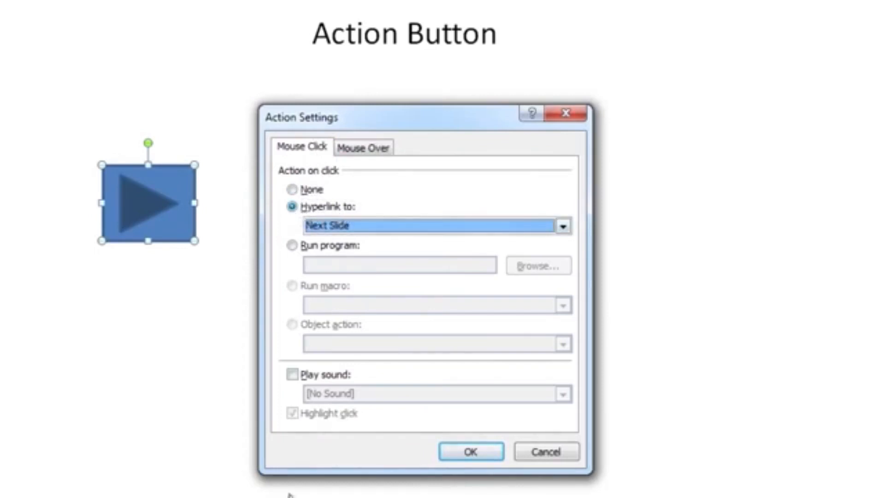
pyautogui.click(344, 227)
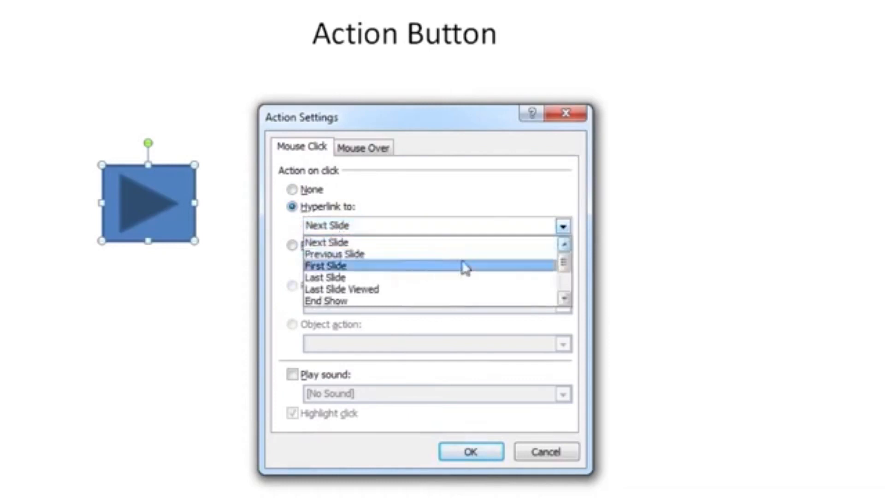
pyautogui.moveTo(565, 268); pyautogui.dragTo(567, 280)
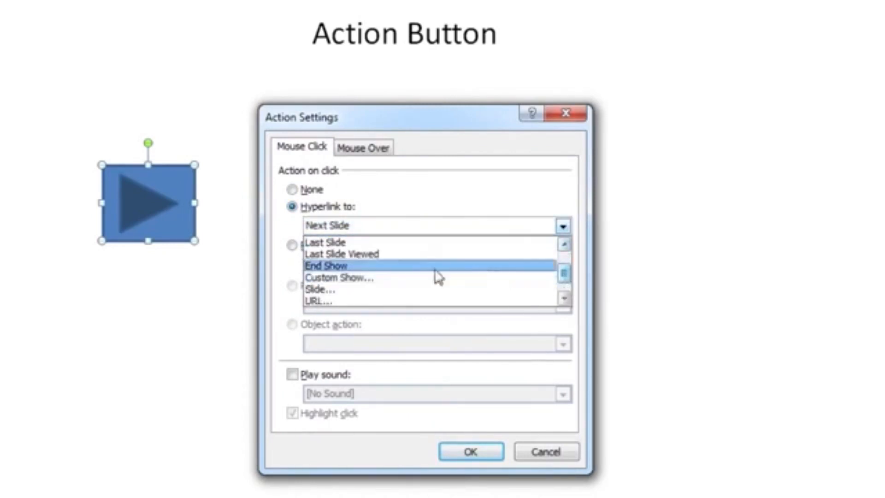
pyautogui.click(384, 268)
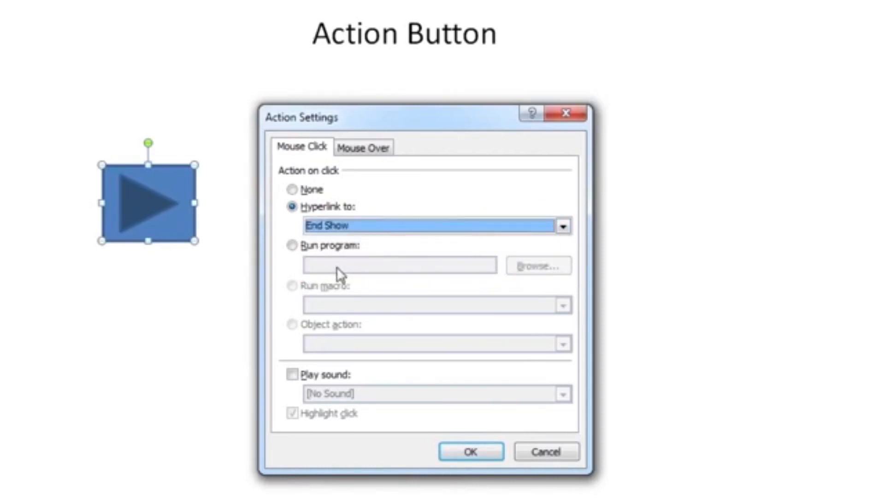
# Step: Make the action button play the Bomb sound and apply its action settings
pyautogui.click(326, 370)
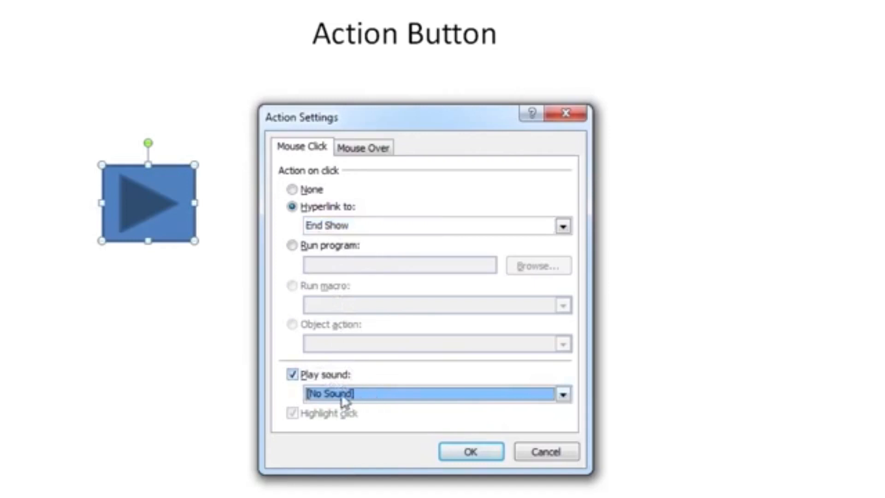
pyautogui.click(561, 396)
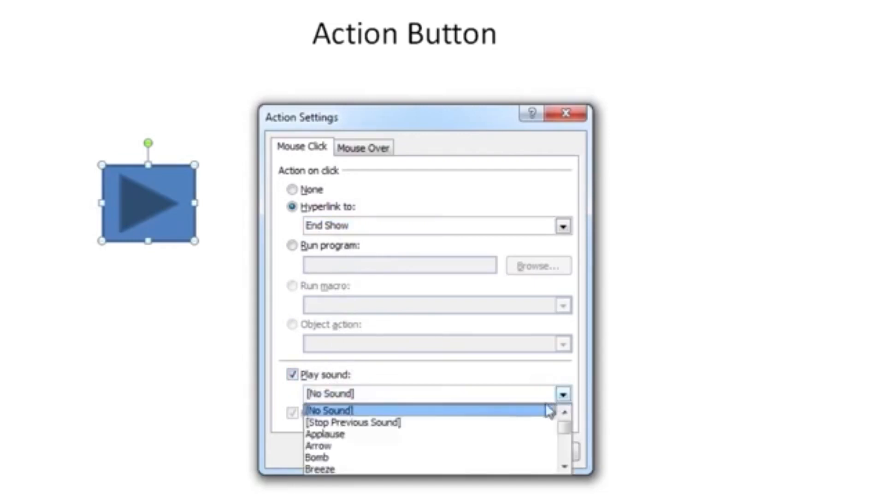
pyautogui.click(540, 457)
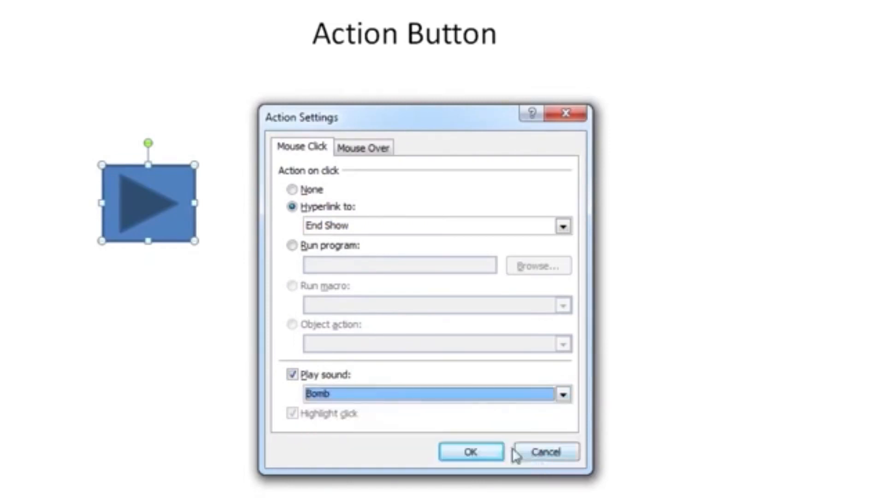
pyautogui.click(468, 458)
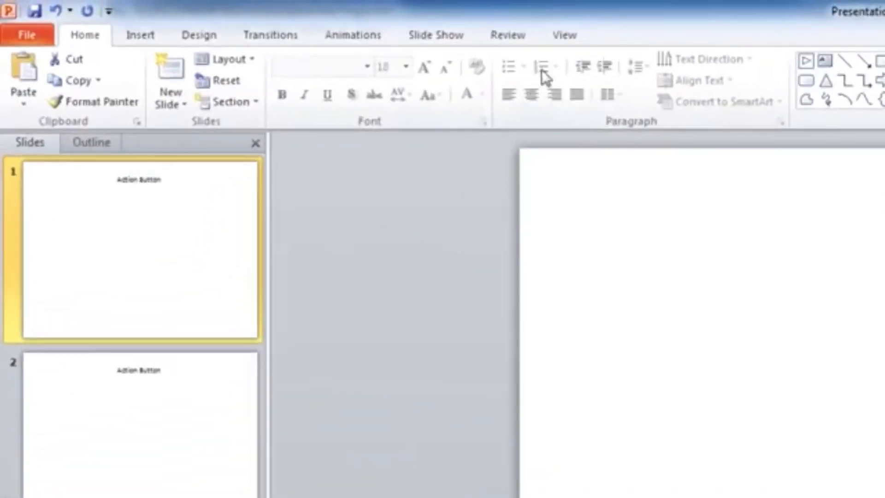
# Step: In the slide master's title slide layout, add a small Forward or Next action button above the date placeholder, hyperlinked to Next Slide
pyautogui.click(267, 16)
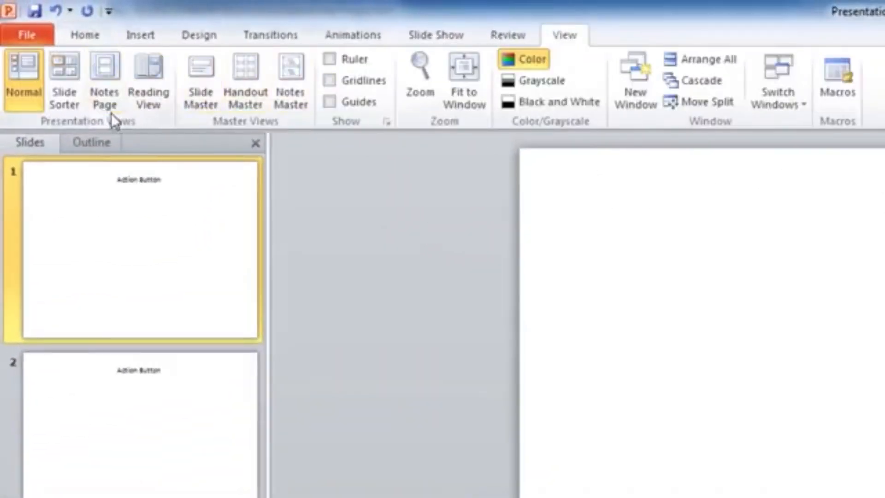
pyautogui.click(200, 109)
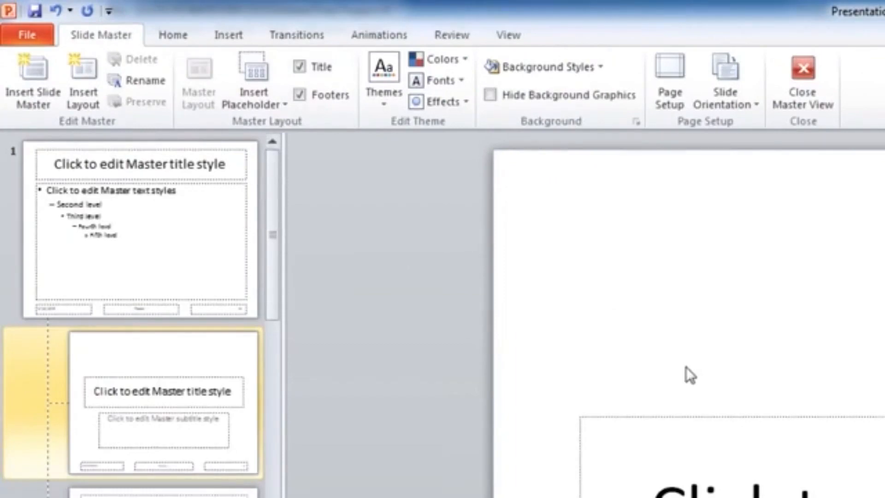
pyautogui.click(230, 39)
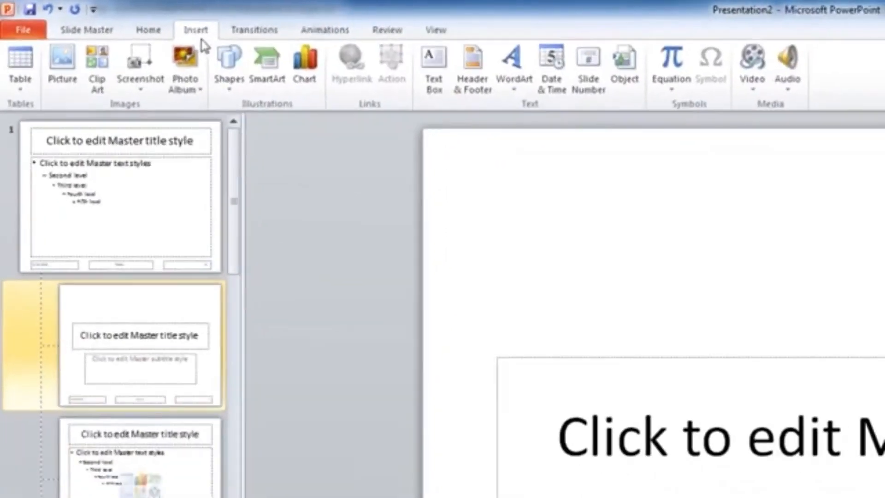
pyautogui.click(270, 69)
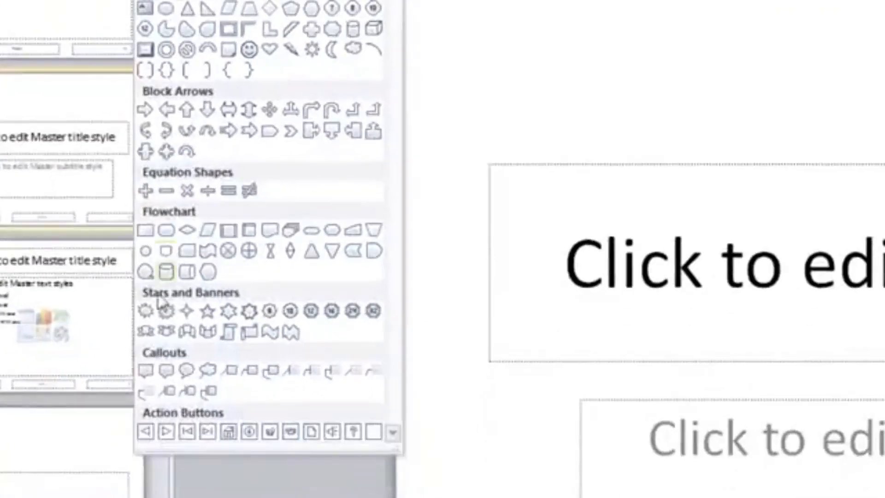
pyautogui.click(165, 432)
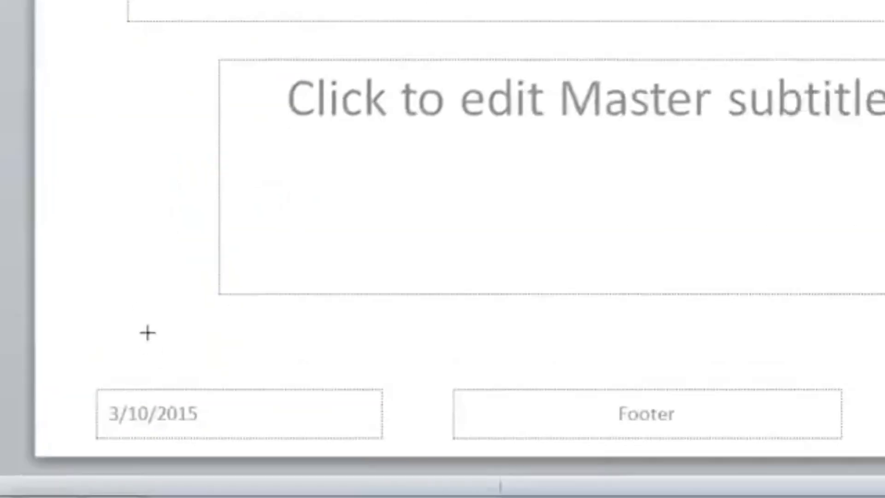
pyautogui.moveTo(105, 379); pyautogui.dragTo(172, 439)
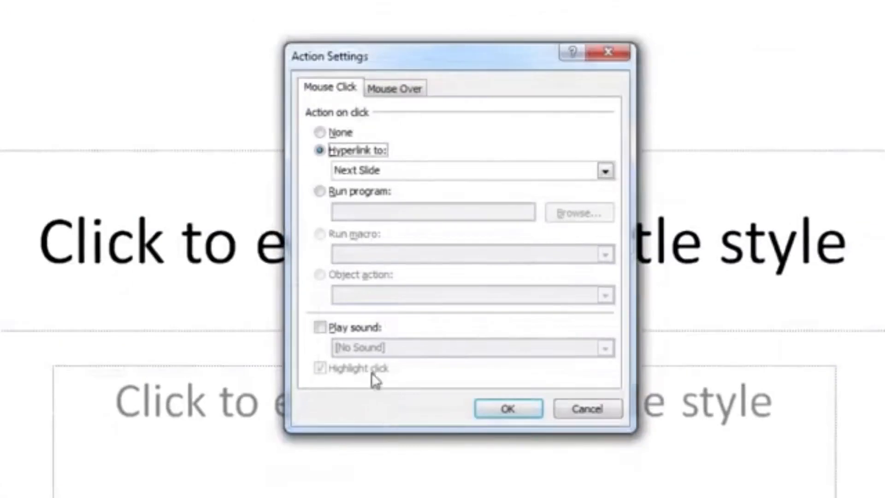
pyautogui.click(508, 408)
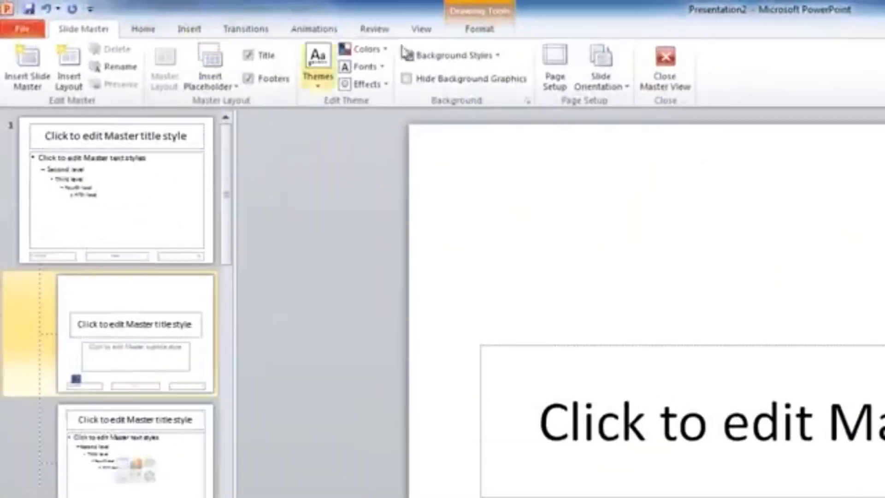
# Step: Close the slide master view and check the action button on slides 2 and 3
pyautogui.click(664, 71)
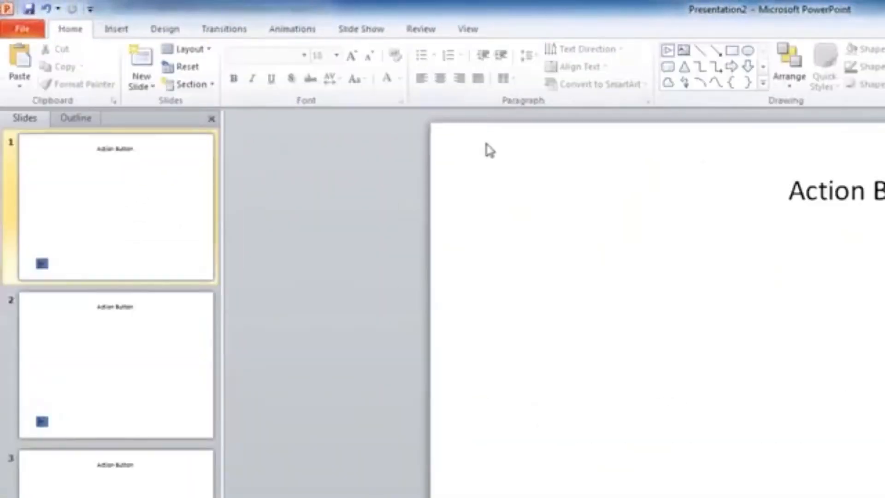
pyautogui.click(168, 334)
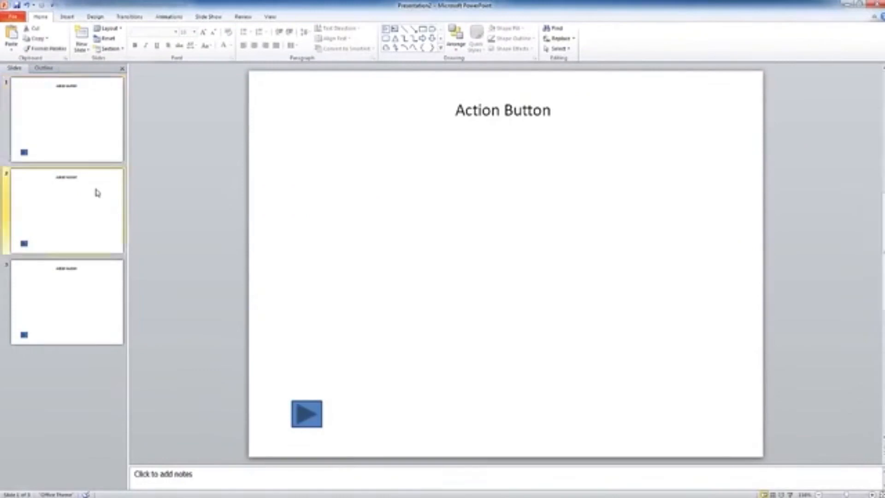
pyautogui.click(84, 294)
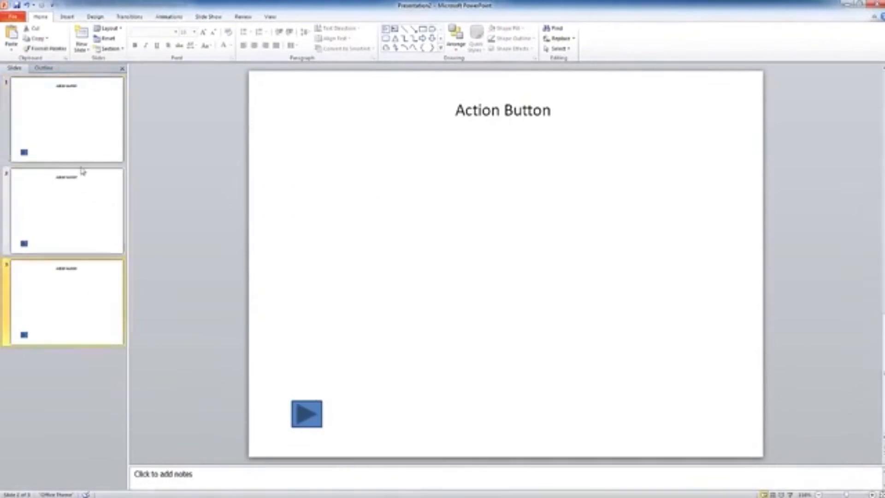
# Step: Check the action button on slide 1
pyautogui.click(53, 154)
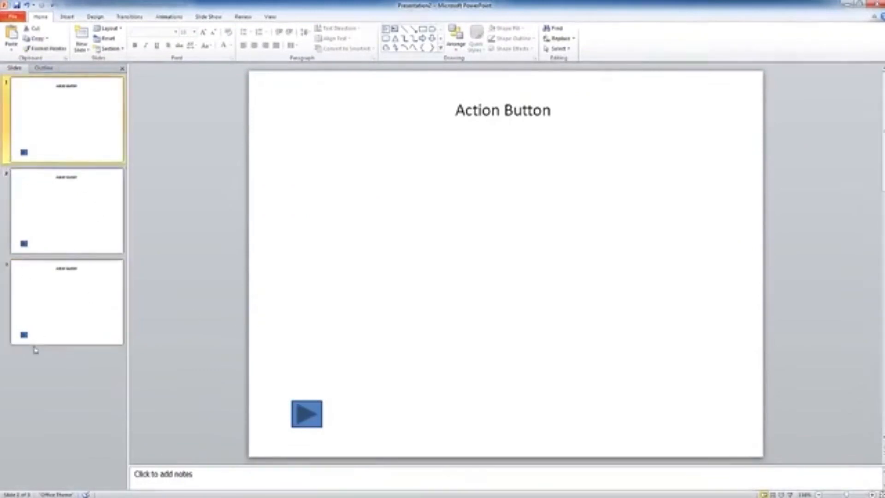
pyautogui.click(334, 359)
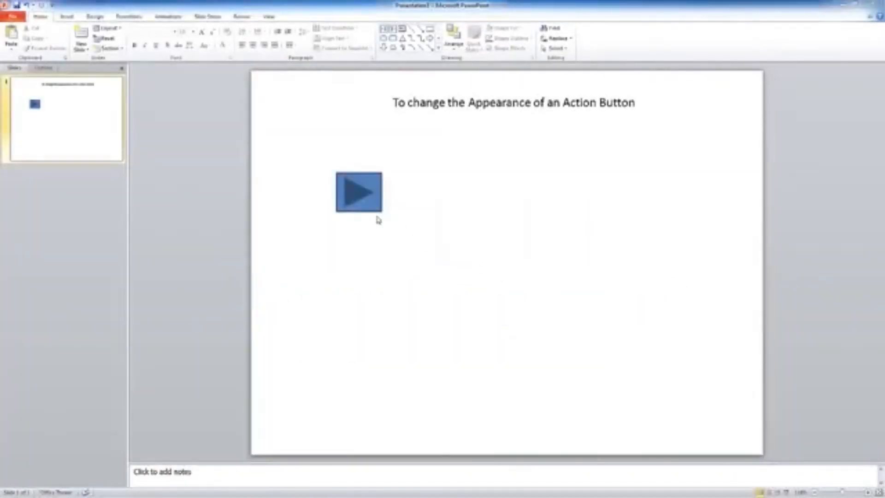
# Step: Select the action button and preview the orange, white-outlined style among the shape styles
pyautogui.click(368, 208)
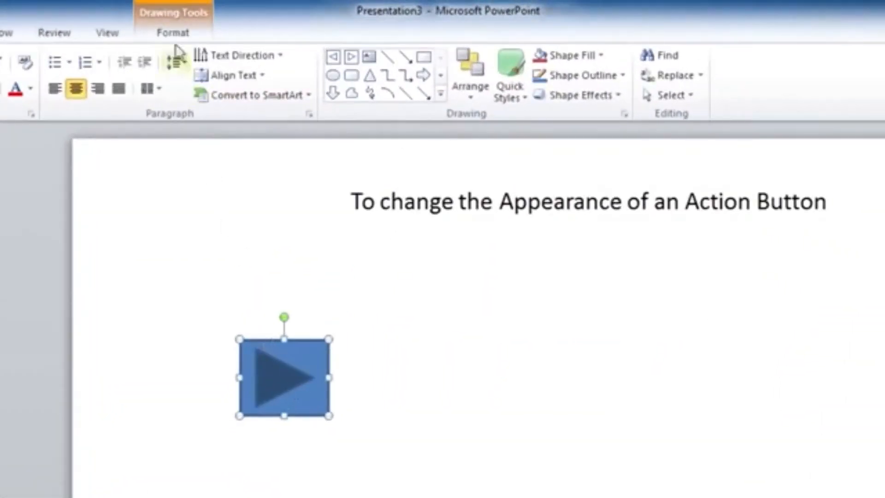
pyautogui.click(168, 33)
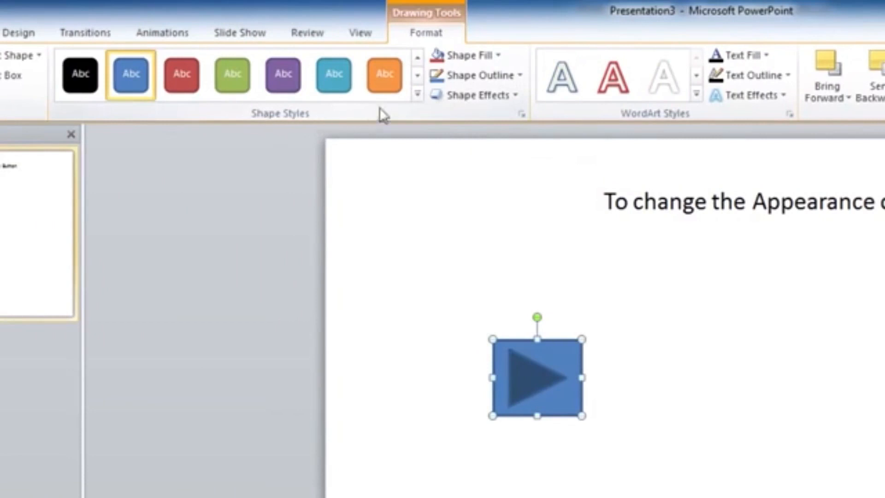
pyautogui.click(417, 94)
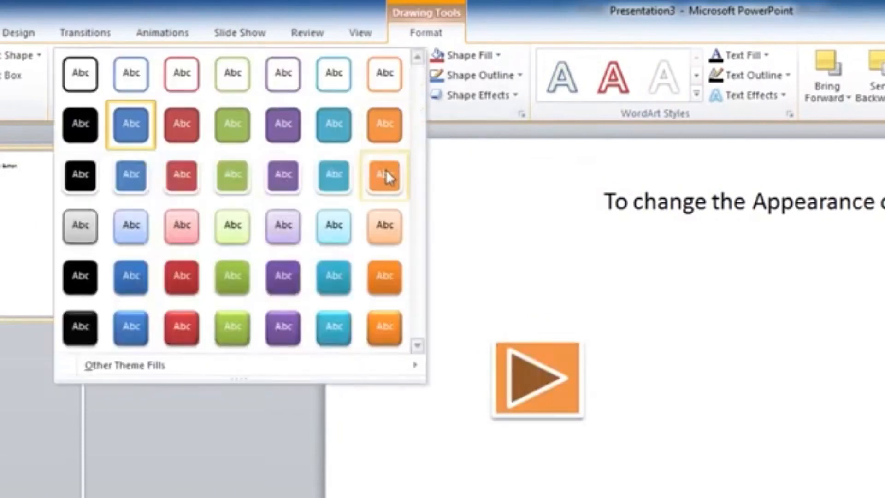
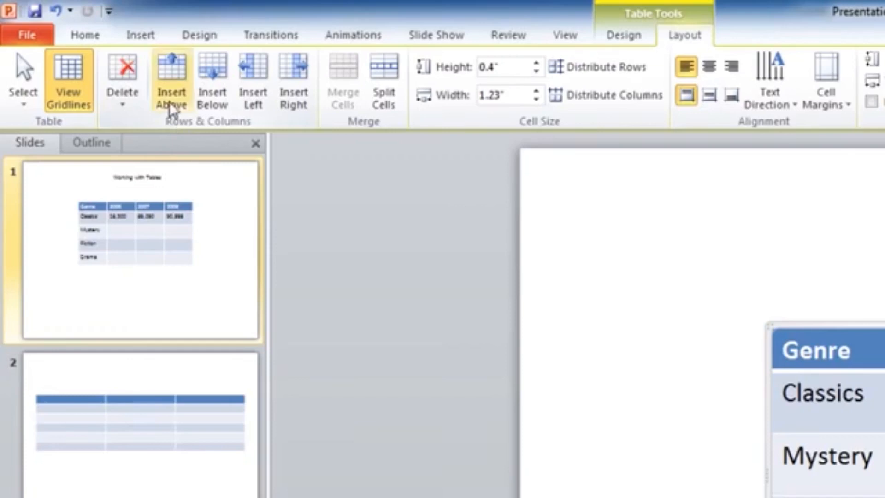
# Step: Insert a row above the table's header row, a row below the Genre row, and a column on each side of the 2006 column
pyautogui.click(172, 103)
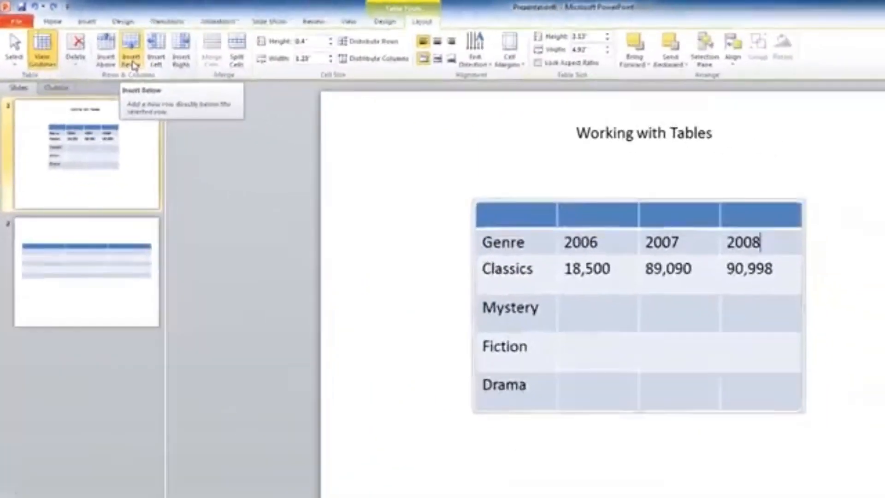
pyautogui.click(206, 106)
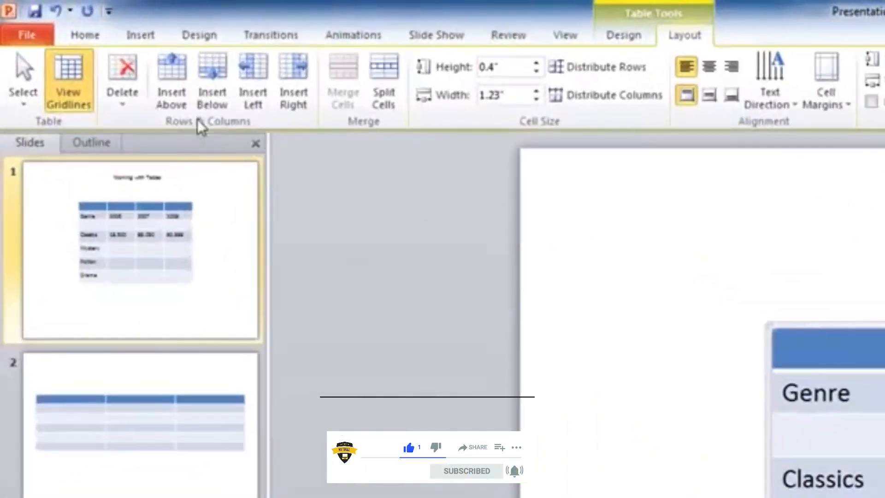
pyautogui.click(256, 108)
pyautogui.click(293, 99)
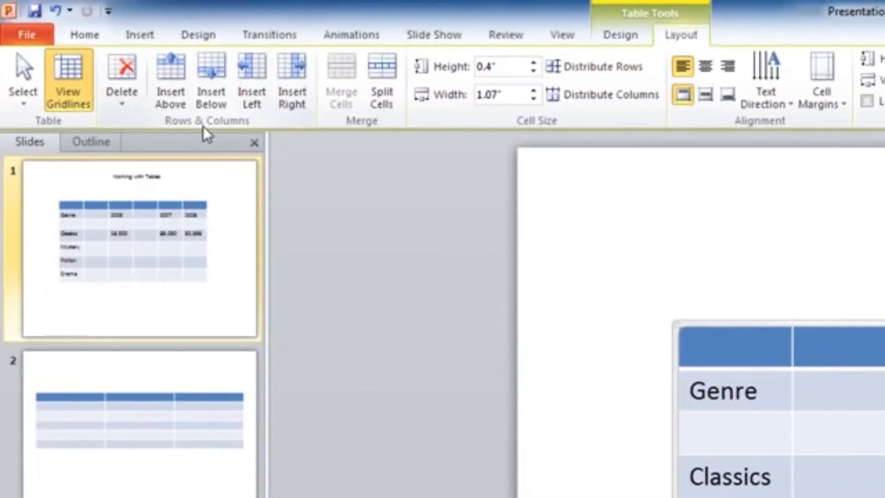
# Step: Delete the blank column between Genre and 2006 and the blank top row from the table
pyautogui.click(128, 109)
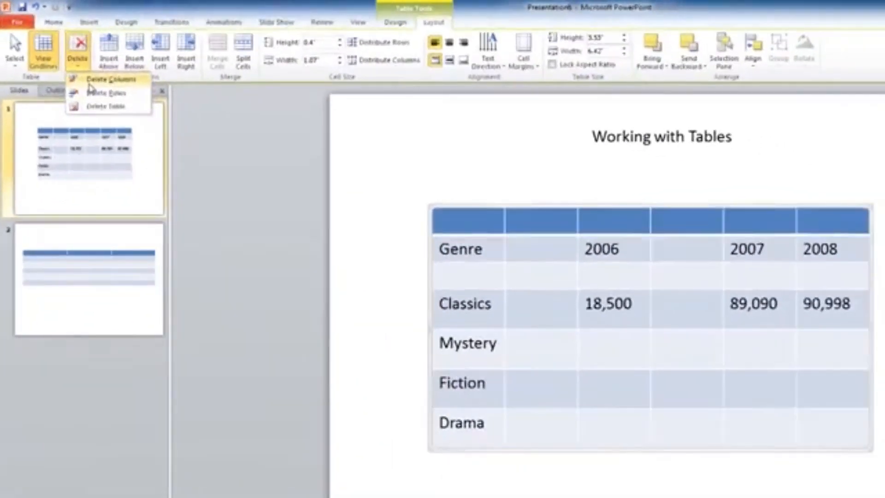
pyautogui.click(143, 127)
pyautogui.click(78, 55)
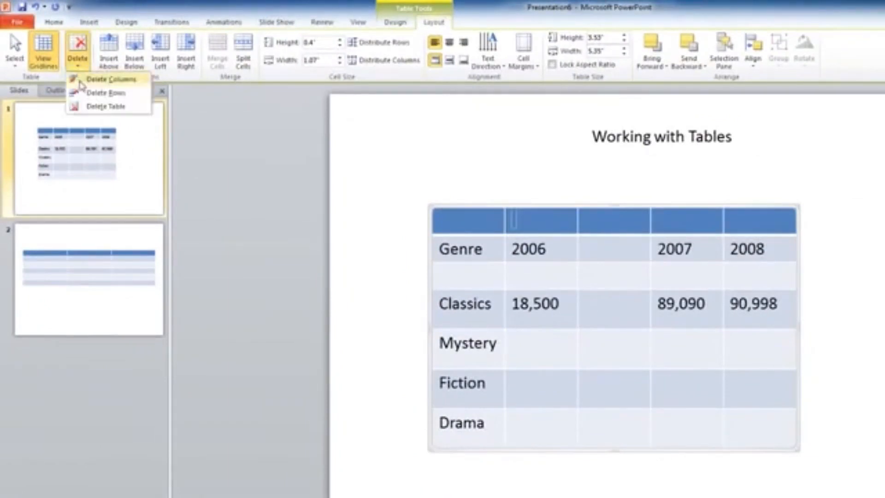
pyautogui.click(83, 95)
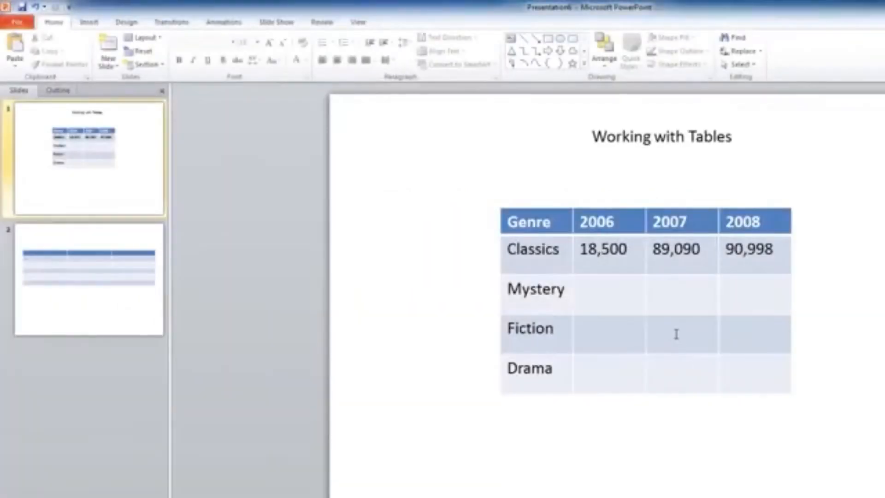
# Step: Apply the teal Best Match for Document table style with banded rows to the Genre table
pyautogui.click(676, 334)
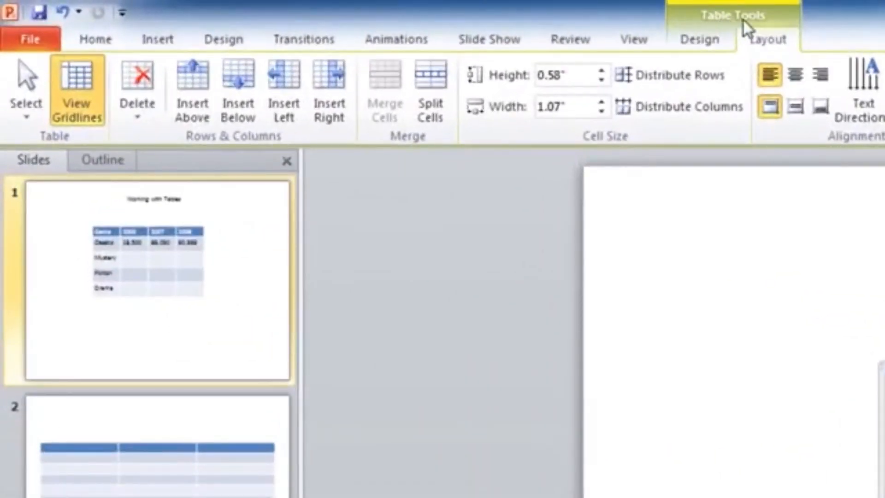
pyautogui.click(704, 43)
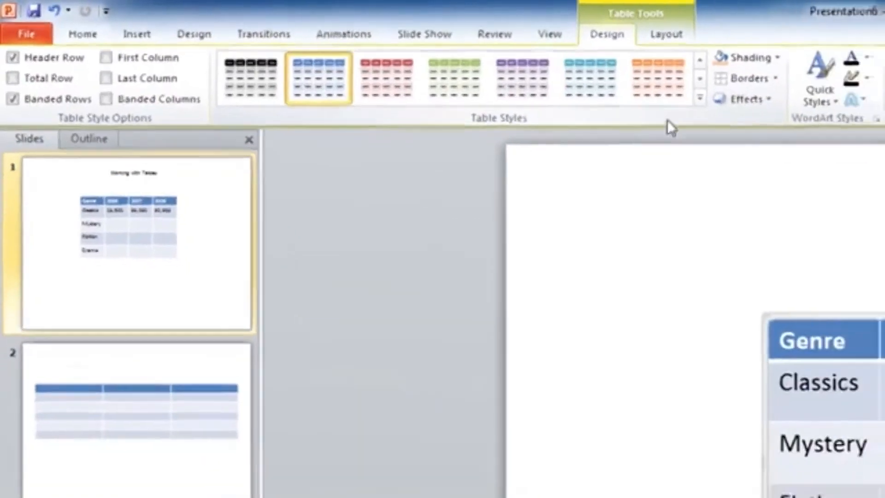
pyautogui.click(806, 113)
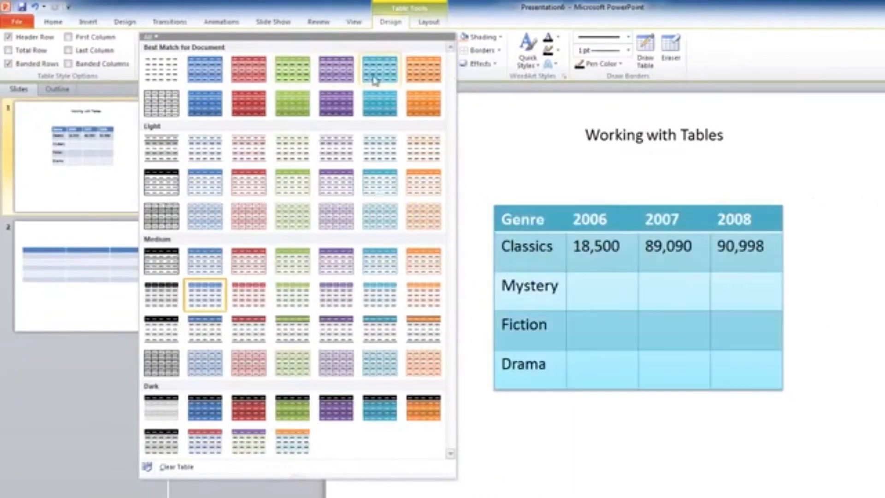
pyautogui.click(379, 81)
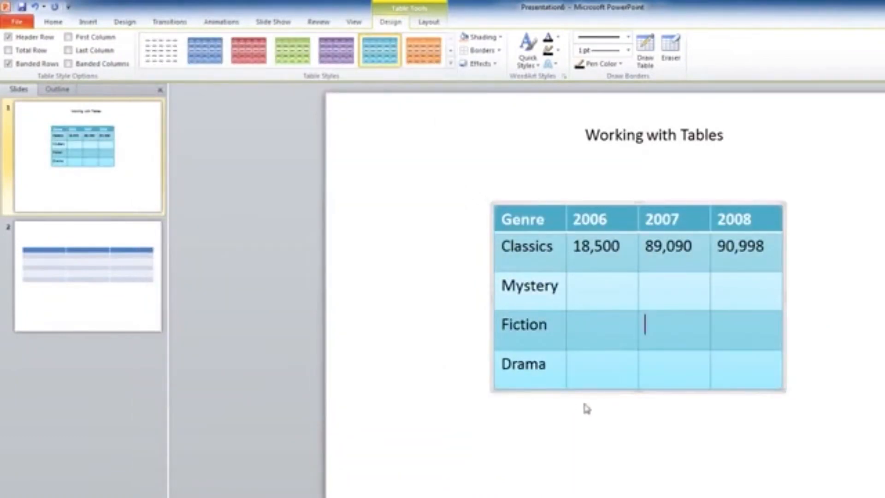
pyautogui.click(623, 408)
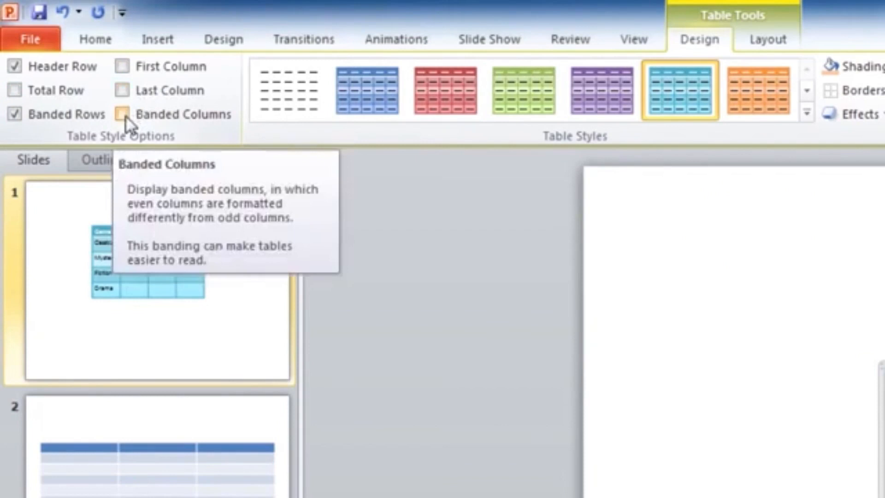
# Step: Turn on the table's Total Row, First Column and Last Column options, try Banded Columns on and off, and turn off Banded Rows
pyautogui.click(43, 93)
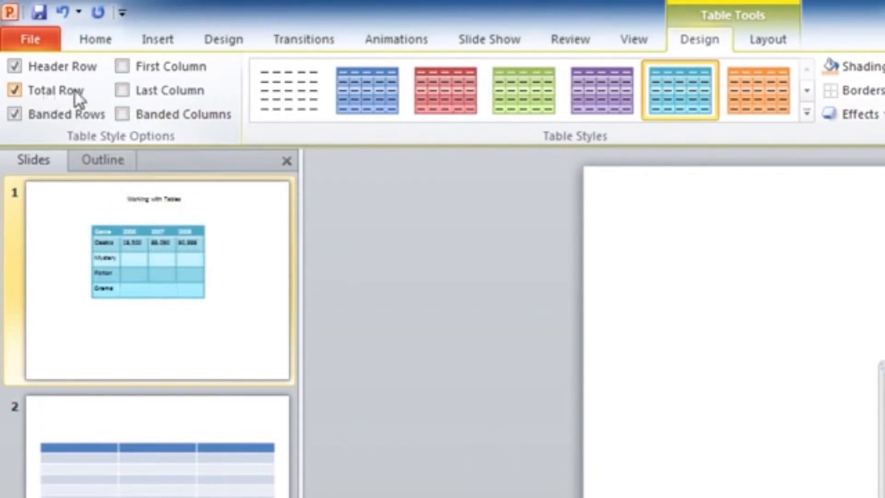
pyautogui.click(137, 72)
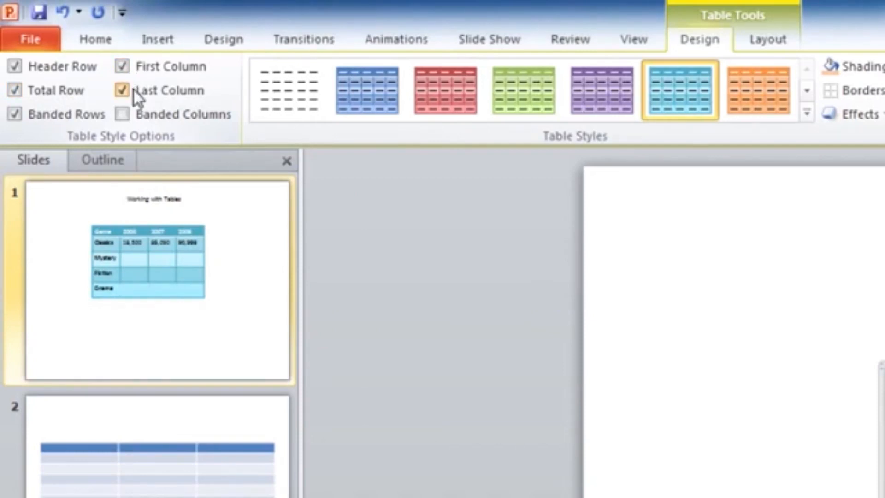
pyautogui.click(133, 114)
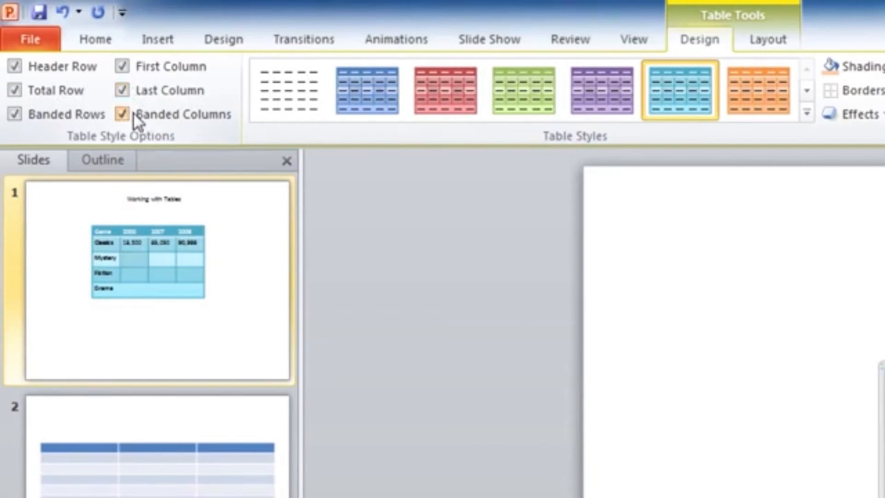
pyautogui.click(134, 114)
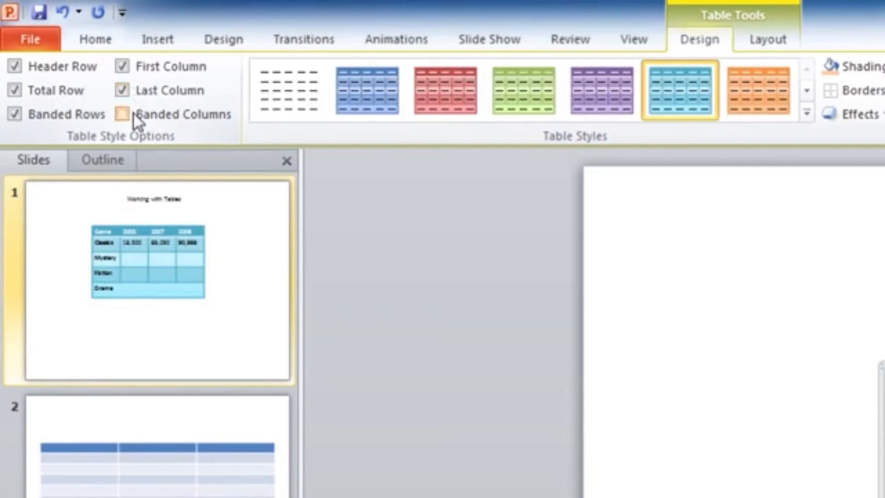
pyautogui.click(57, 120)
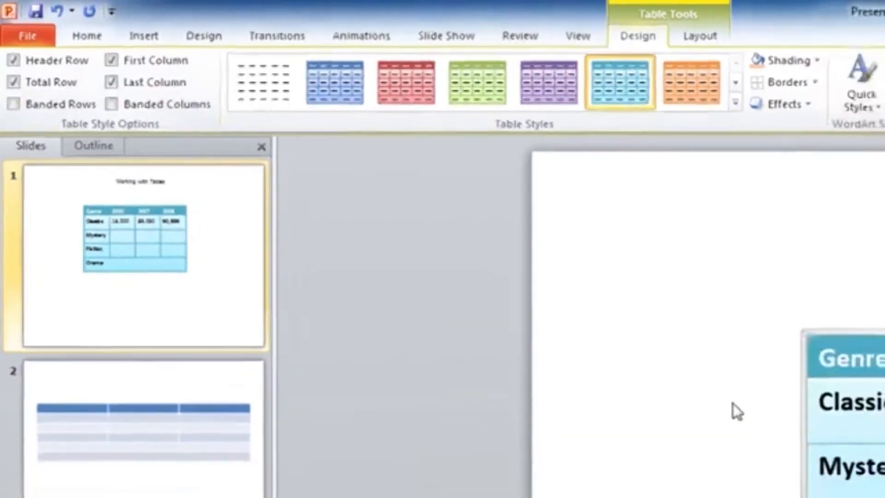
pyautogui.click(804, 442)
pyautogui.click(688, 405)
pyautogui.click(763, 480)
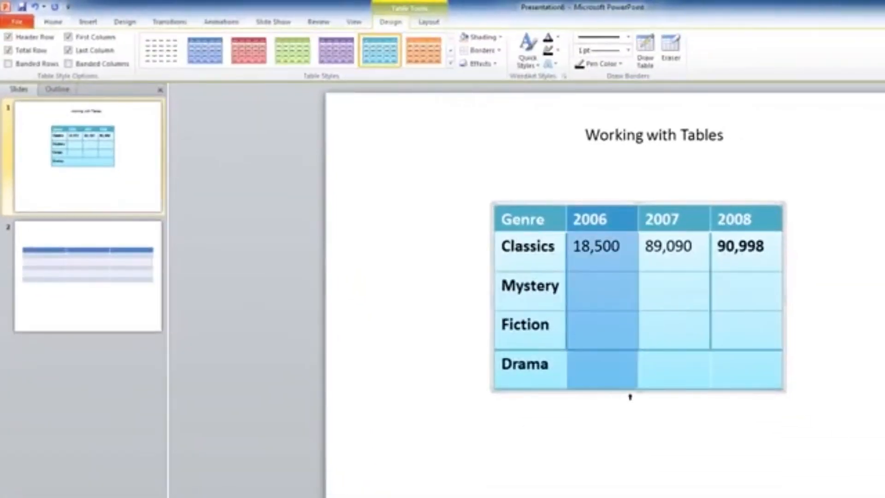
pyautogui.click(766, 478)
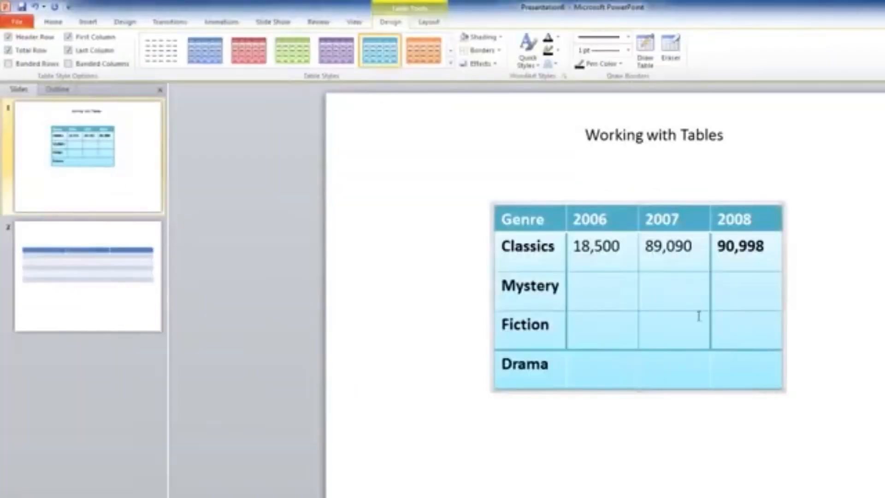
# Step: Apply all borders to the whole table using a dash-dot line style at 4½ pt
pyautogui.moveTo(506, 218); pyautogui.dragTo(777, 364)
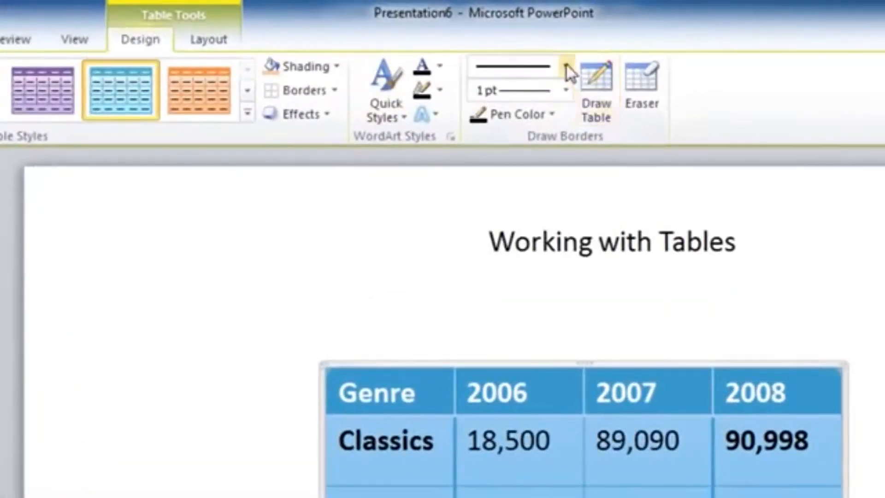
pyautogui.click(567, 69)
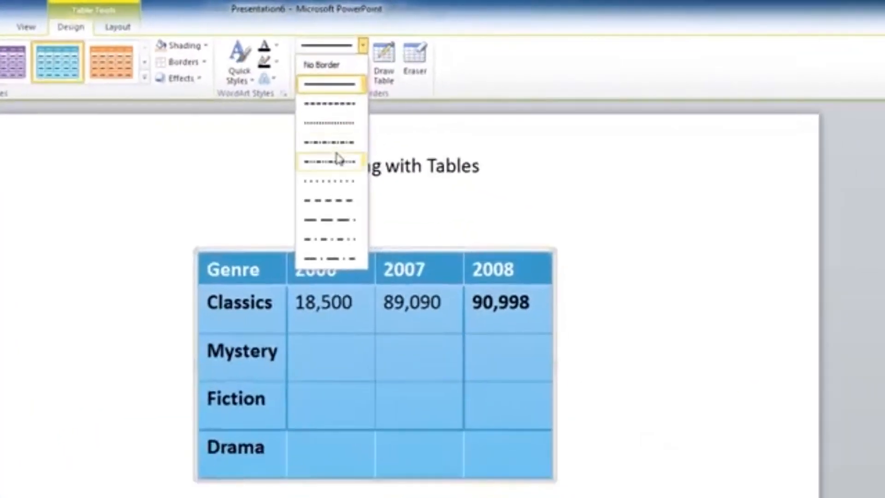
pyautogui.click(339, 159)
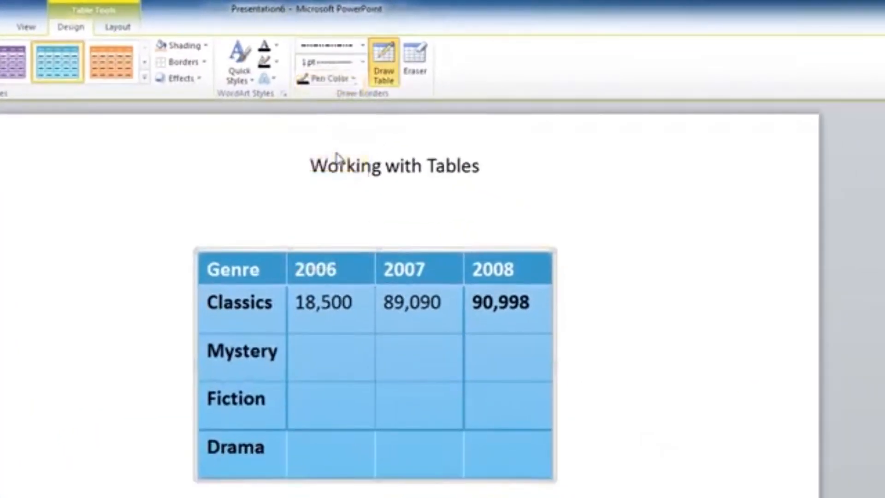
pyautogui.click(363, 62)
pyautogui.click(334, 219)
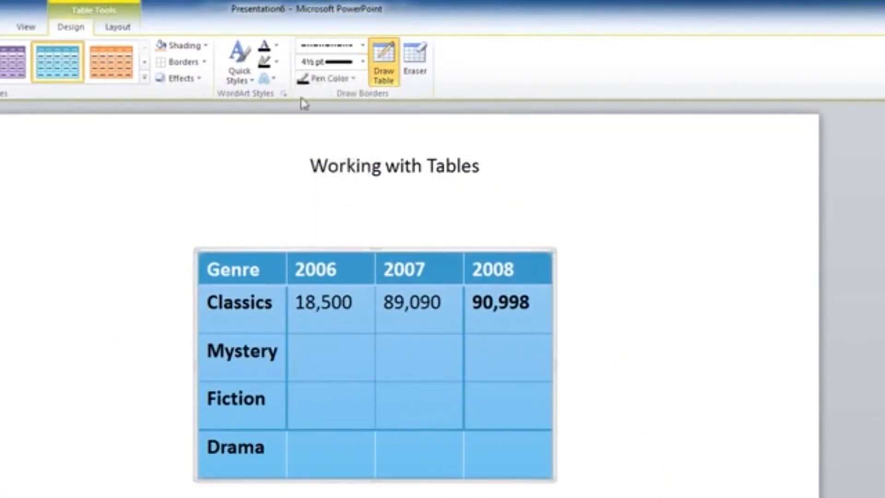
pyautogui.click(203, 63)
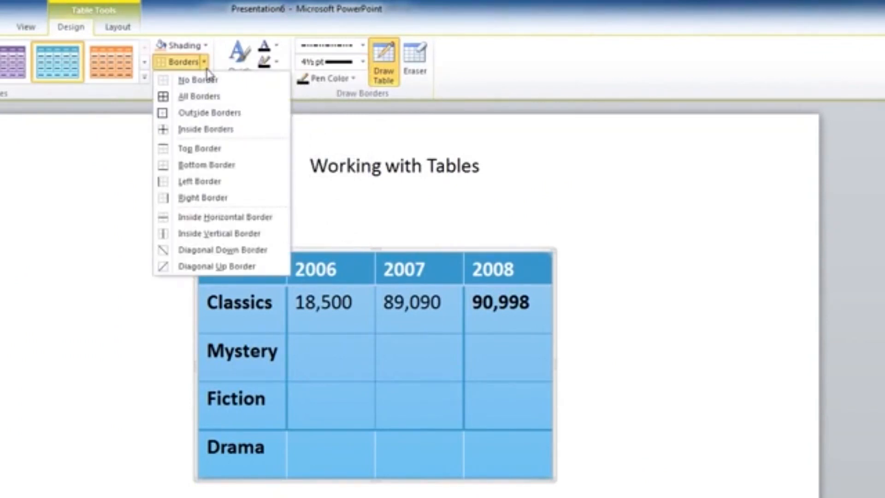
pyautogui.click(208, 102)
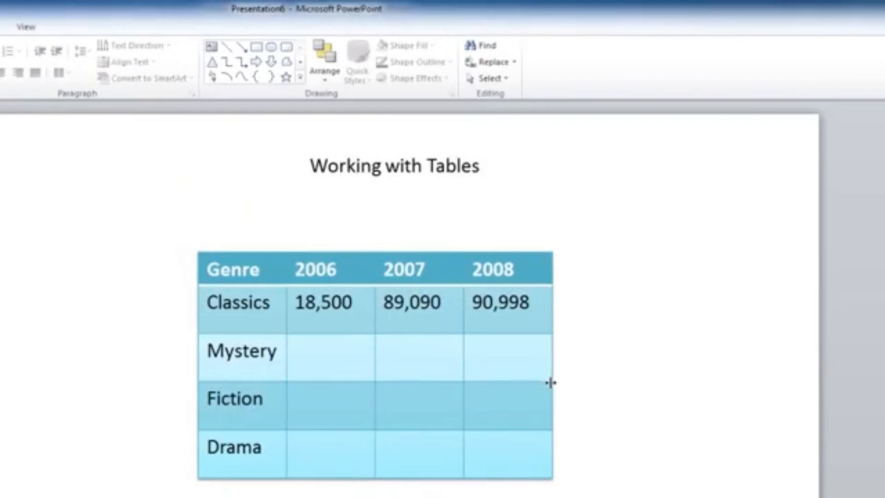
# Step: Browse the full set of table styles for the Genre table and close it without choosing one
pyautogui.click(546, 384)
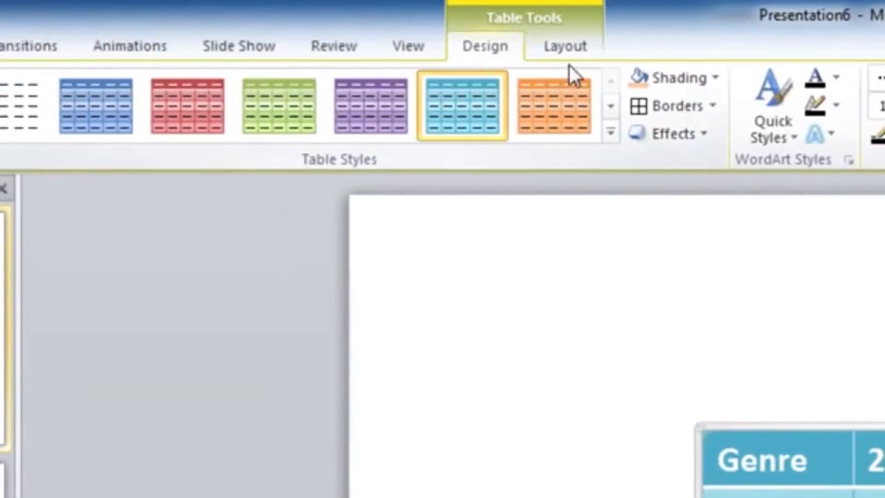
pyautogui.click(611, 133)
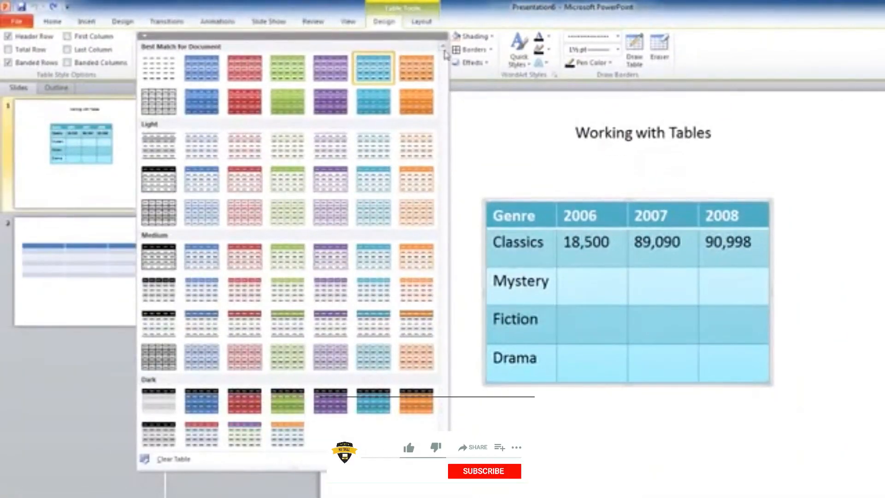
pyautogui.press('Escape')
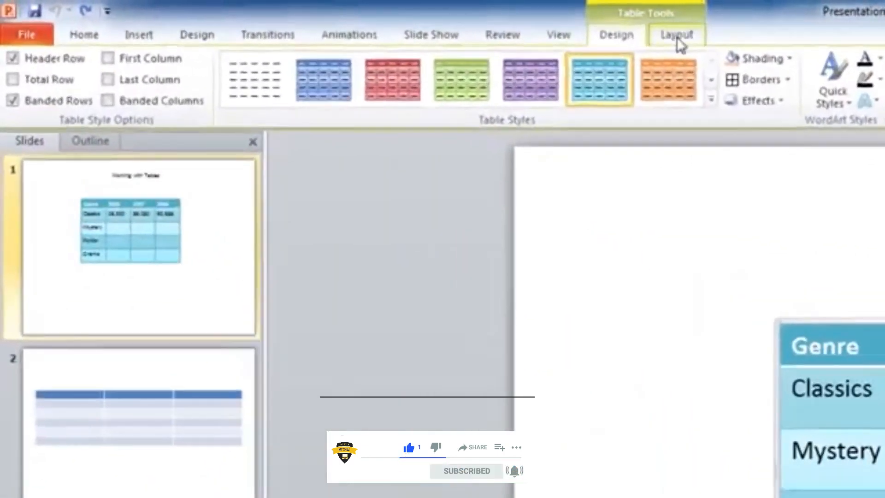
# Step: Center the header row text of the Genre table horizontally in the Genre, 2006, 2007 and 2008 cells
pyautogui.click(515, 26)
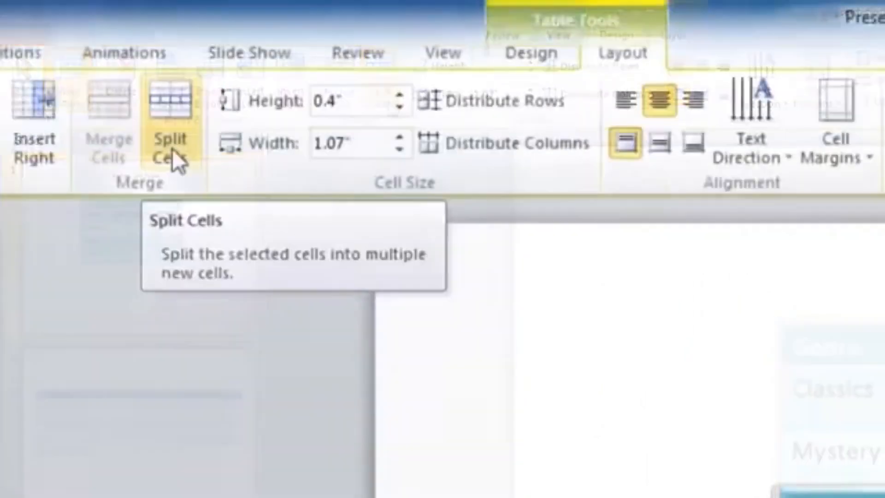
pyautogui.click(391, 106)
pyautogui.click(389, 400)
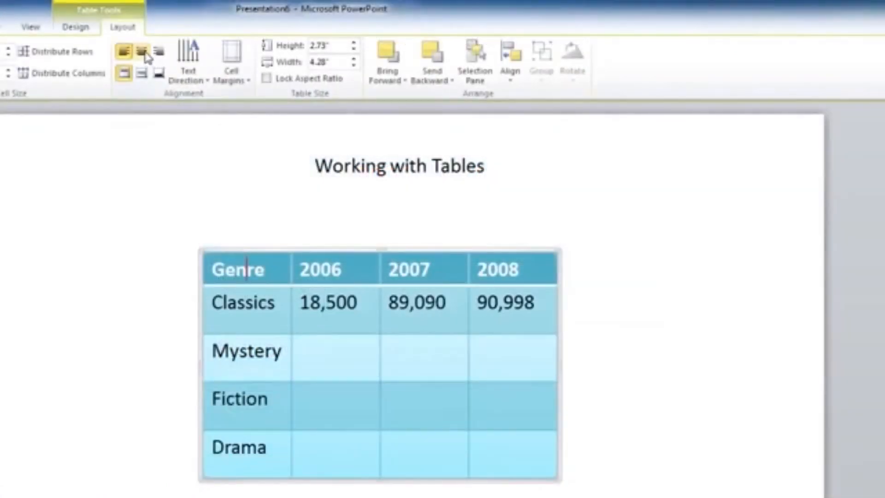
pyautogui.click(144, 53)
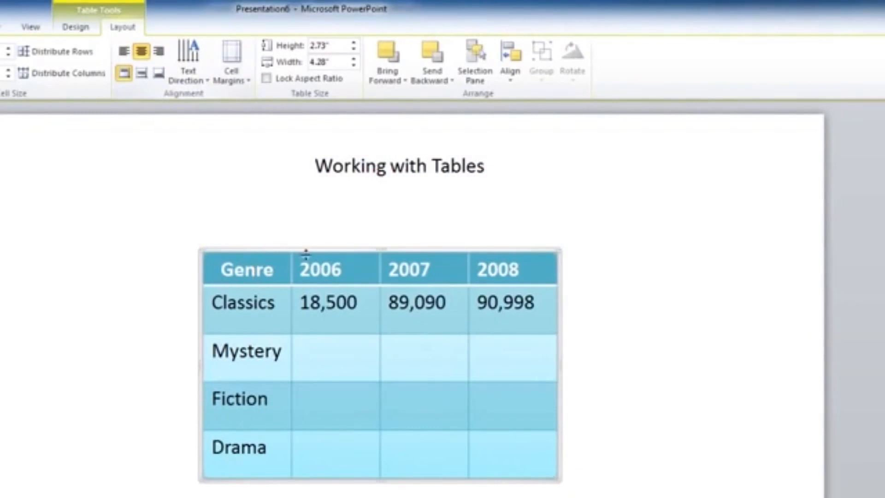
pyautogui.click(310, 271)
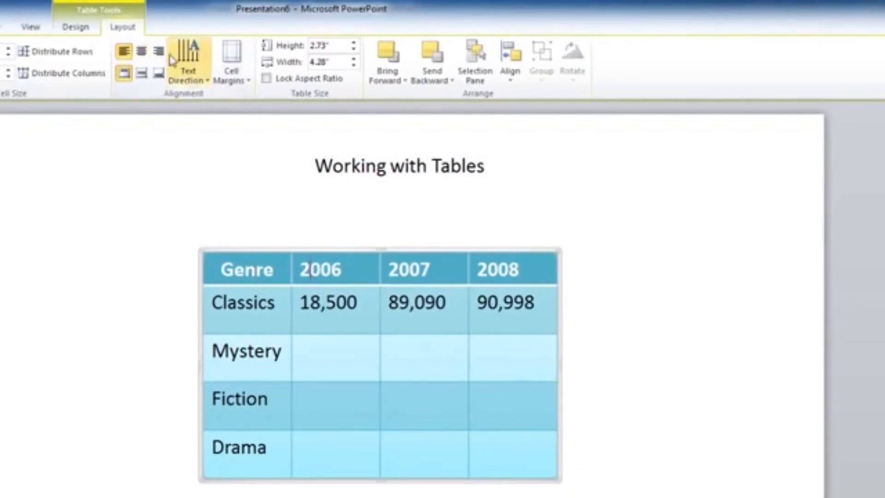
pyautogui.click(140, 54)
pyautogui.click(421, 263)
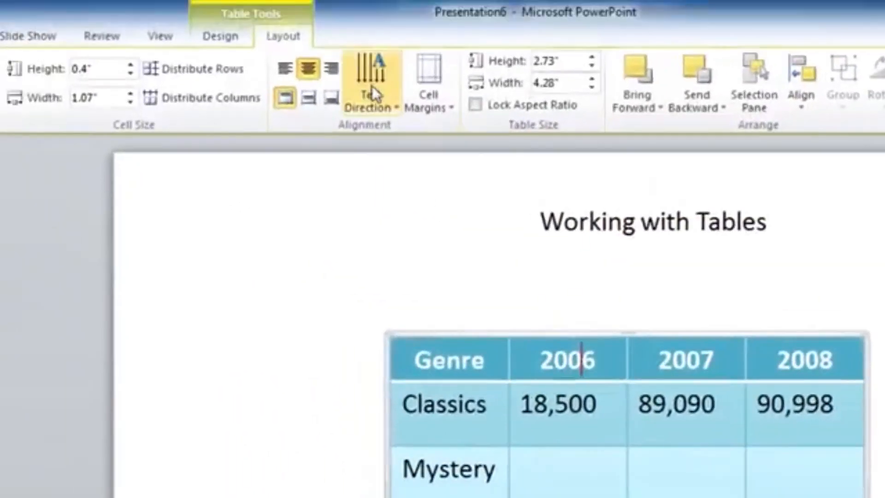
# Step: Rotate all text in the 2006 header cell by 90° and reopen the text direction choices
pyautogui.click(372, 86)
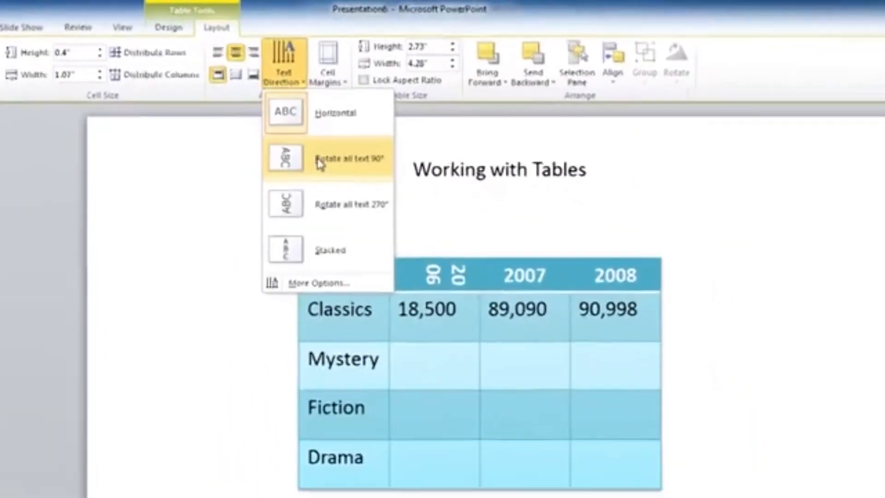
pyautogui.click(316, 161)
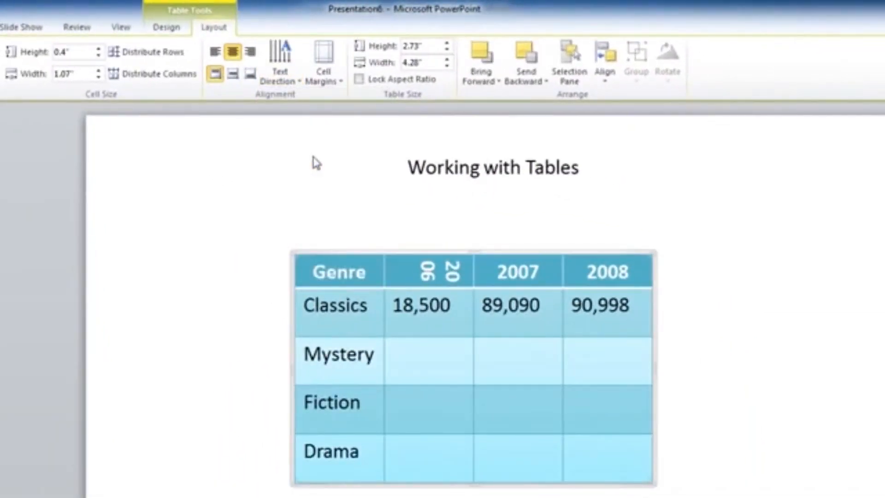
pyautogui.click(280, 62)
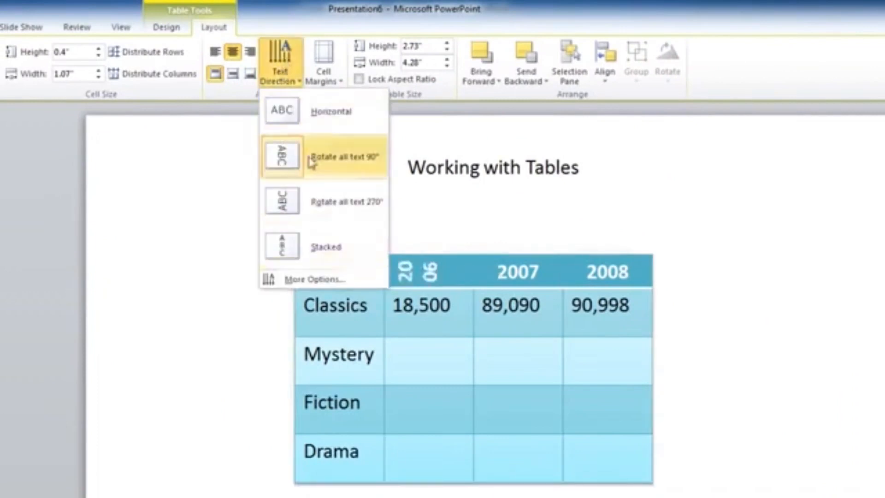